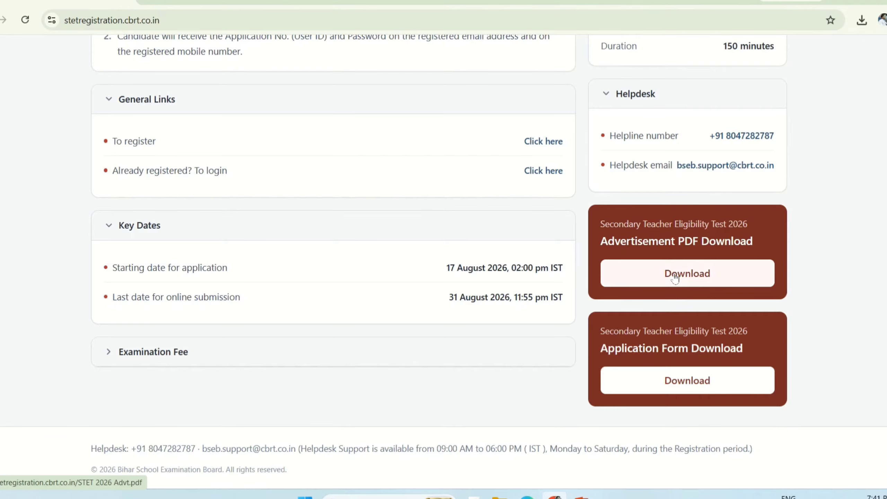
Download the STET 2026 advertisement PDF and open it from recent downloads
click(678, 276)
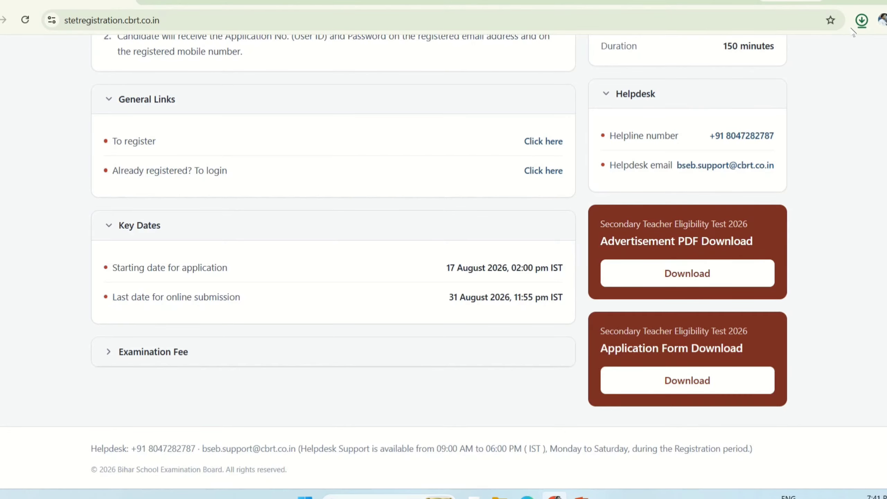
click(861, 20)
click(702, 75)
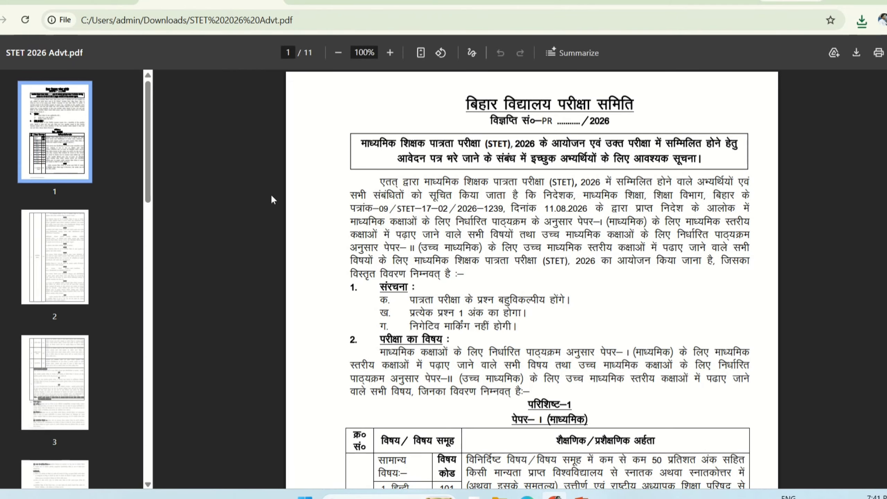
Scroll the advertisement past page 1's subject codes and qualification table to page 2
scroll(302, 202, down, 5)
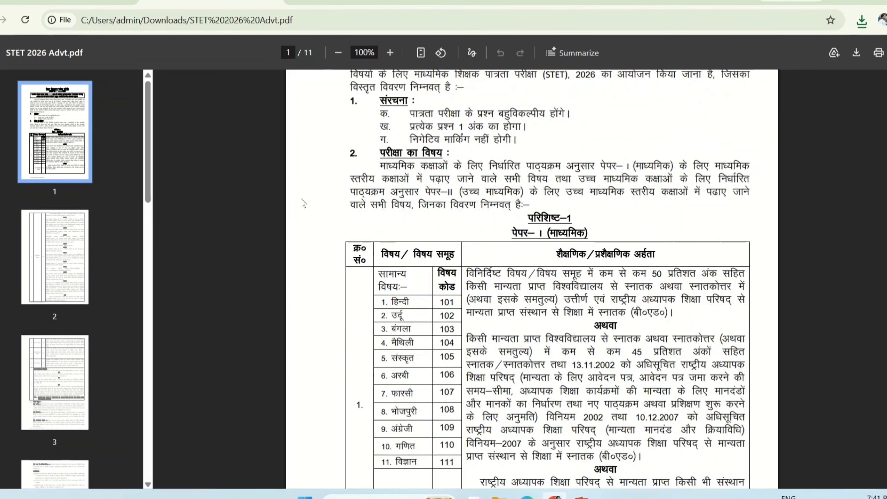
scroll(358, 194, down, 3)
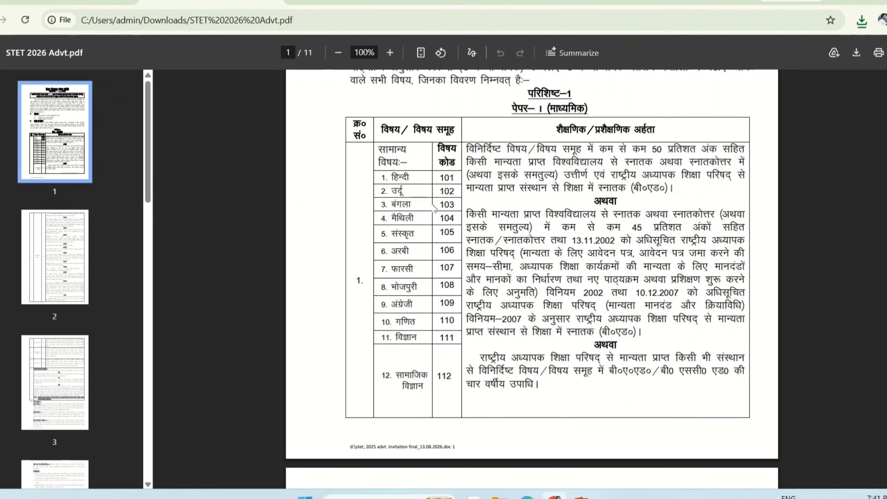
scroll(434, 209, down, 2)
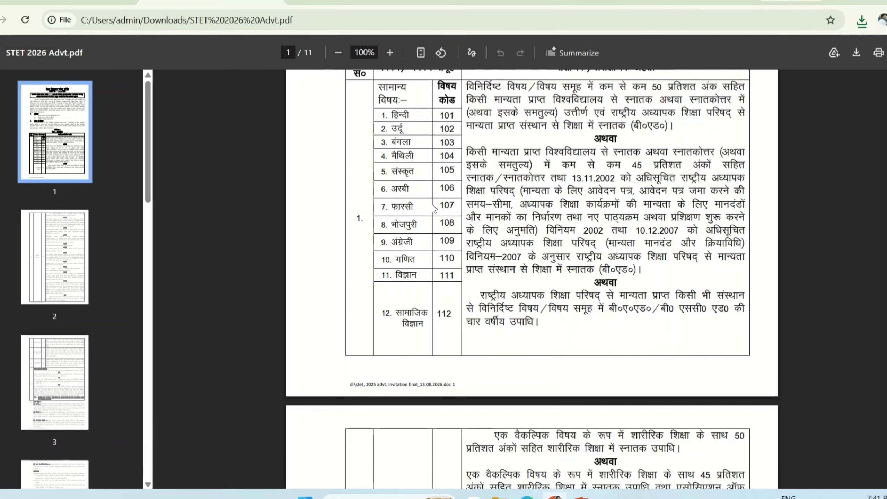
scroll(434, 208, down, 3)
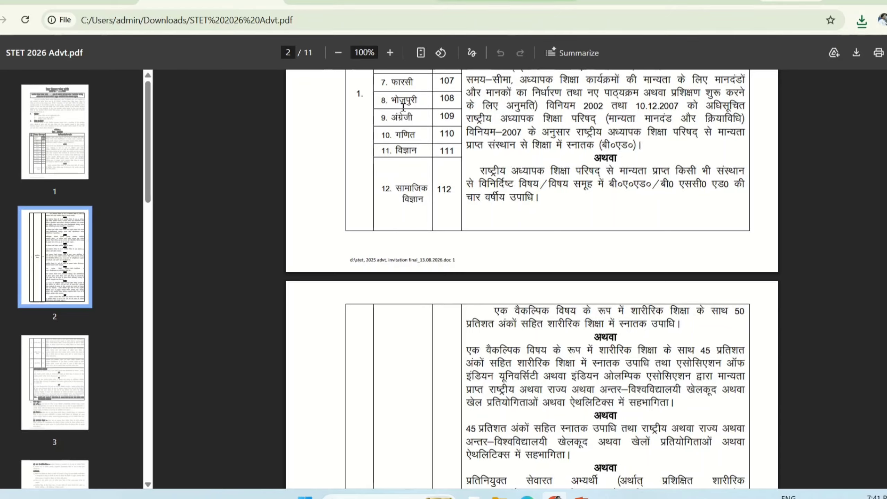
Back on the portal, download the STET Application Form 2026 PDF and open it
click(101, 1)
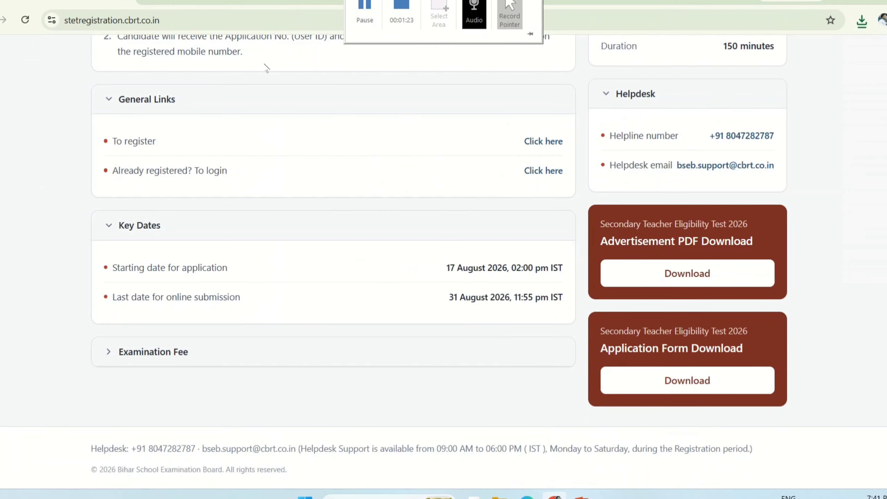
click(652, 381)
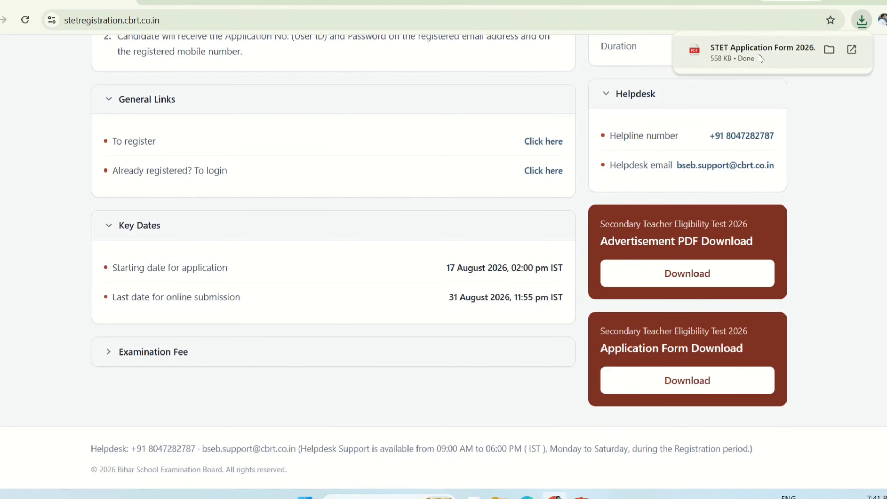
click(760, 54)
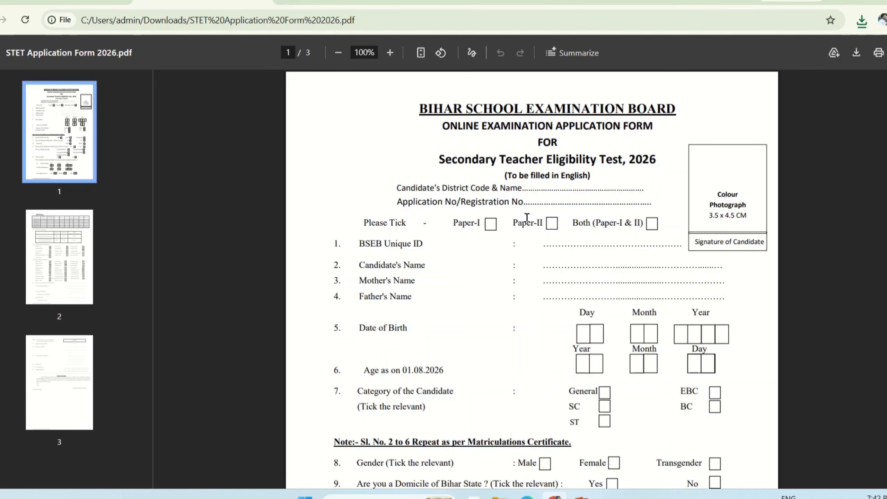
Review the application form's pages 2 and 3
scroll(502, 217, down, 2)
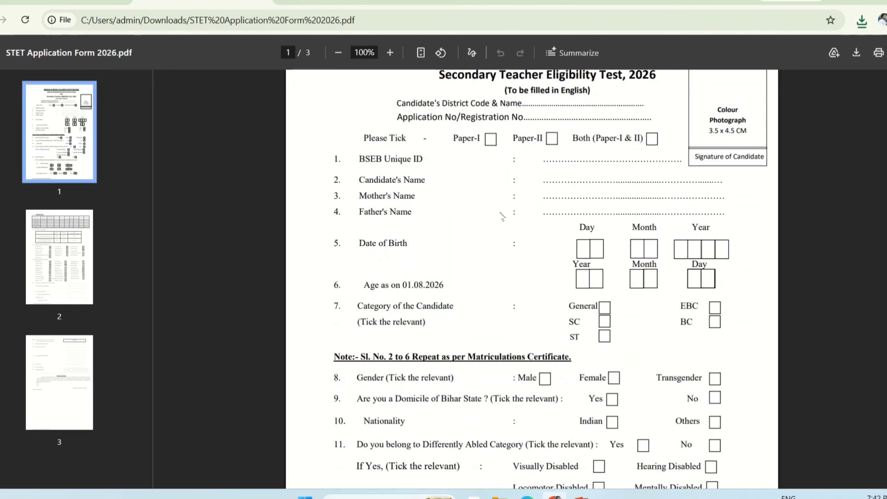
scroll(502, 216, down, 7)
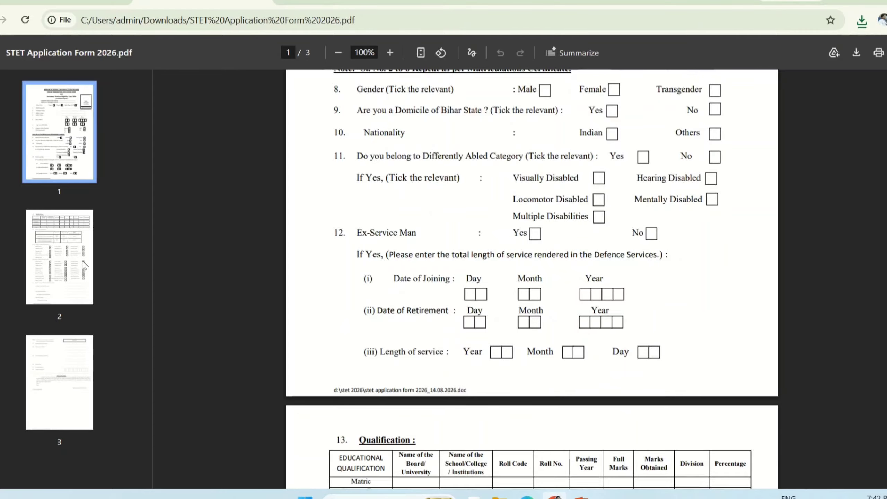
click(84, 265)
click(52, 348)
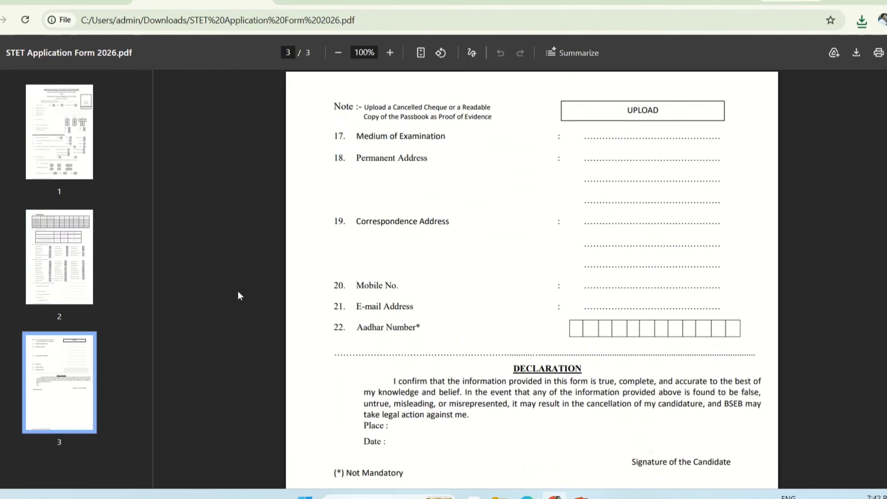
scroll(309, 283, up, 1)
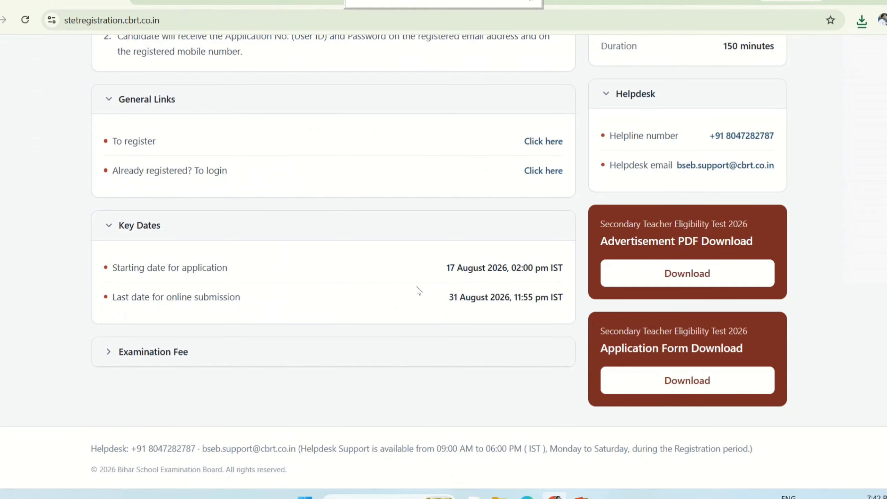
Open the candidate registration form and enter the candidate's first name in capitals
scroll(461, 282, up, 5)
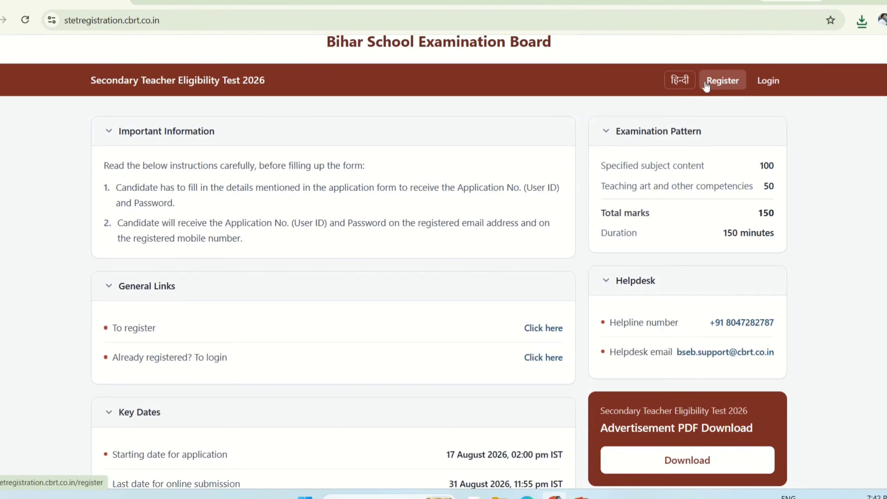
click(722, 84)
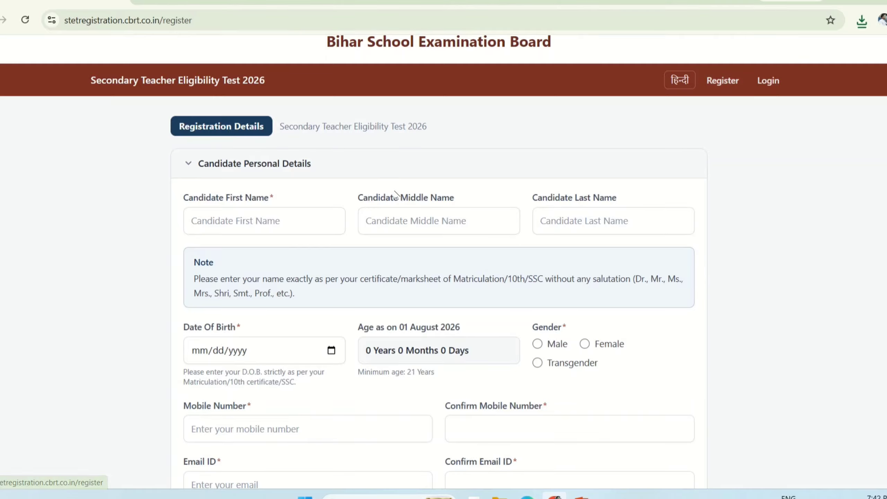
click(297, 231)
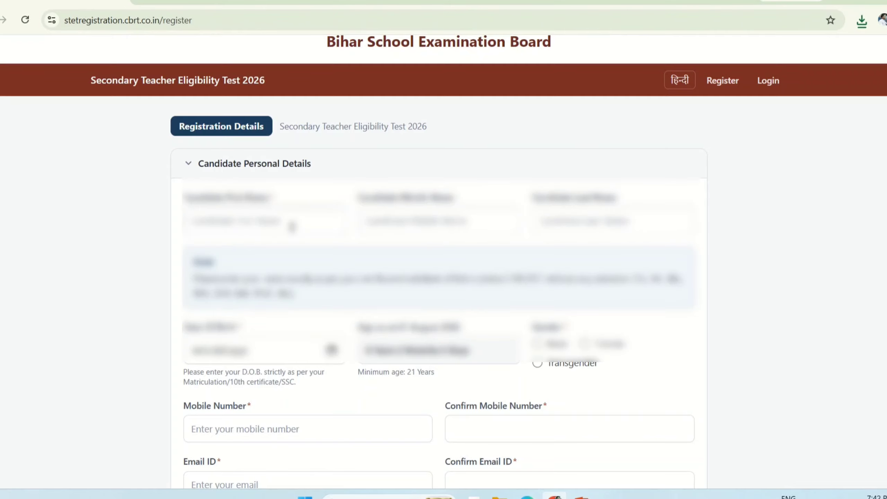
click(193, 223)
click(193, 224)
key(Caps_Lock)
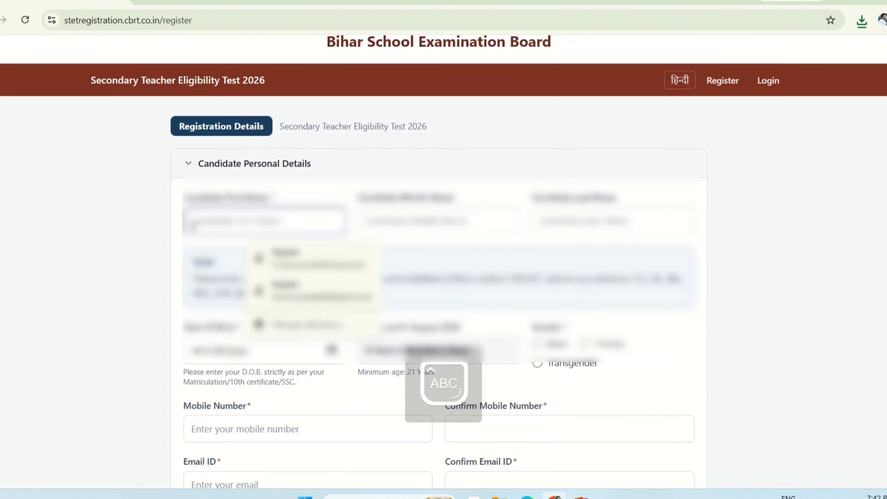
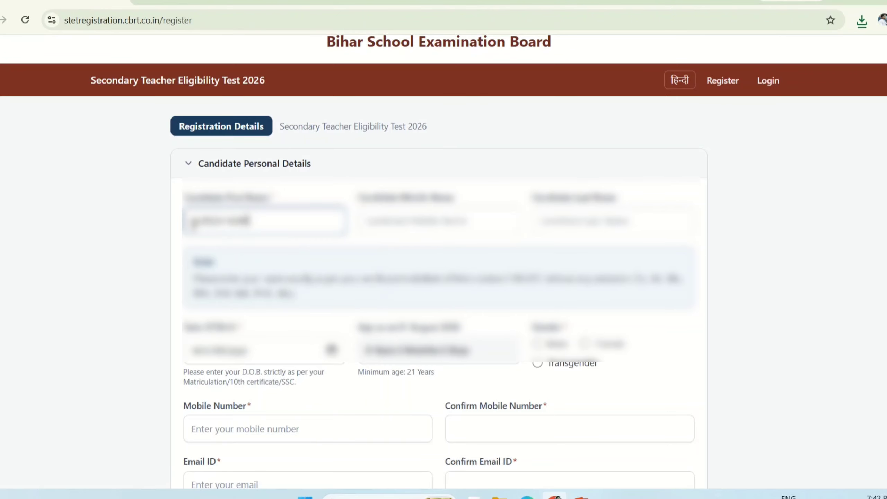
Enter the candidate's surname in the Last Name field
click(438, 220)
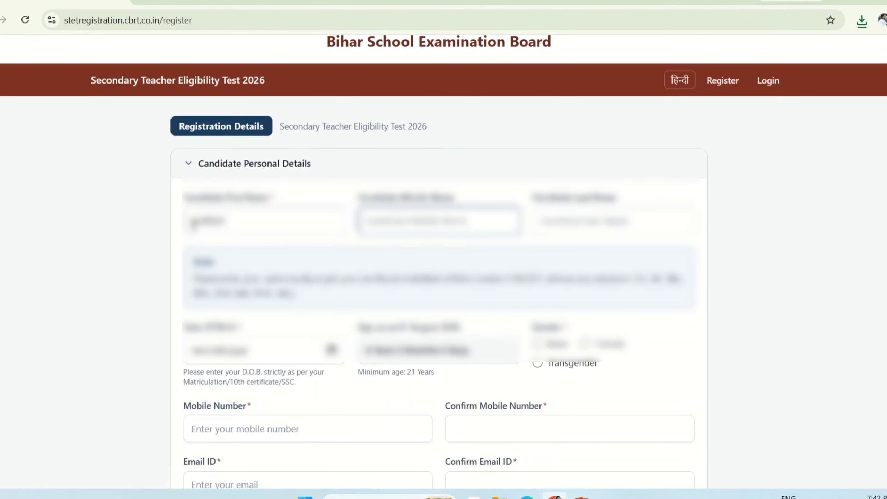
key(Tab)
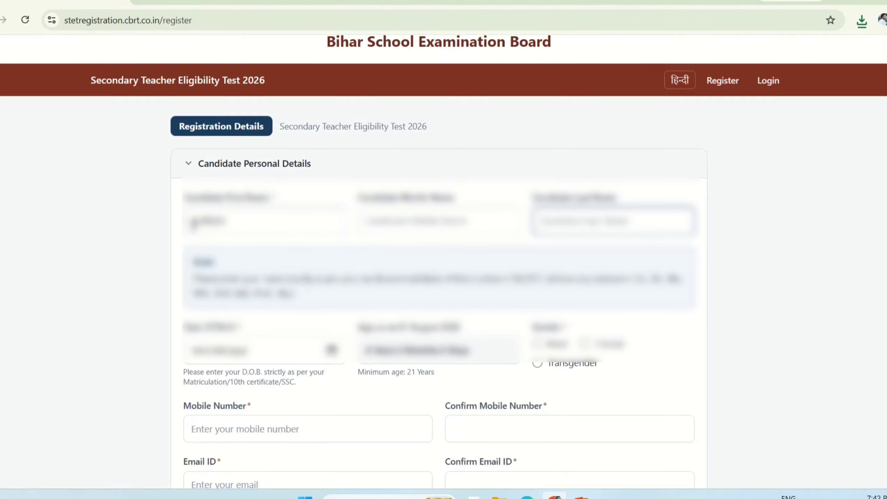
text(Kumar)
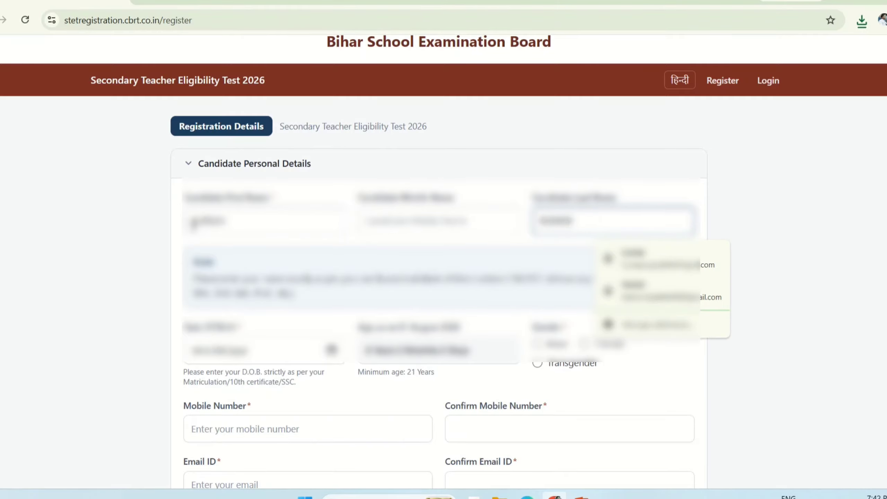
scroll(372, 334, down, 2)
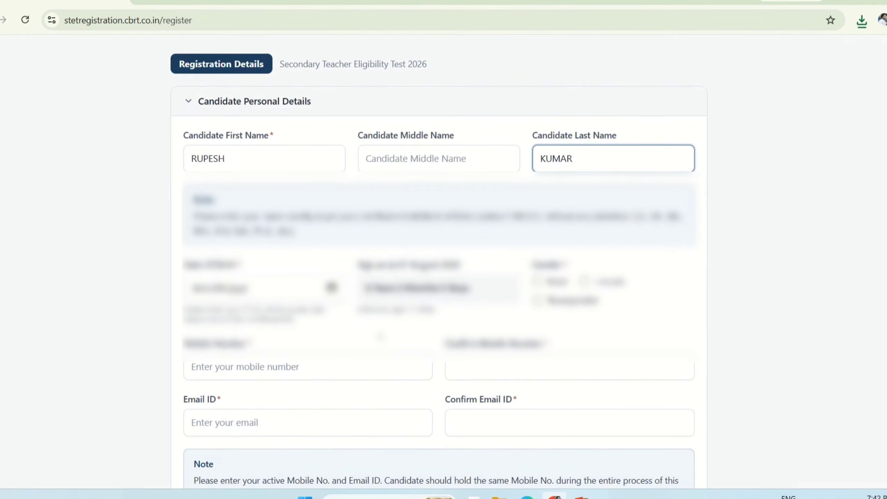
Open the Date of Birth calendar and switch it to the year-and-month view
click(380, 335)
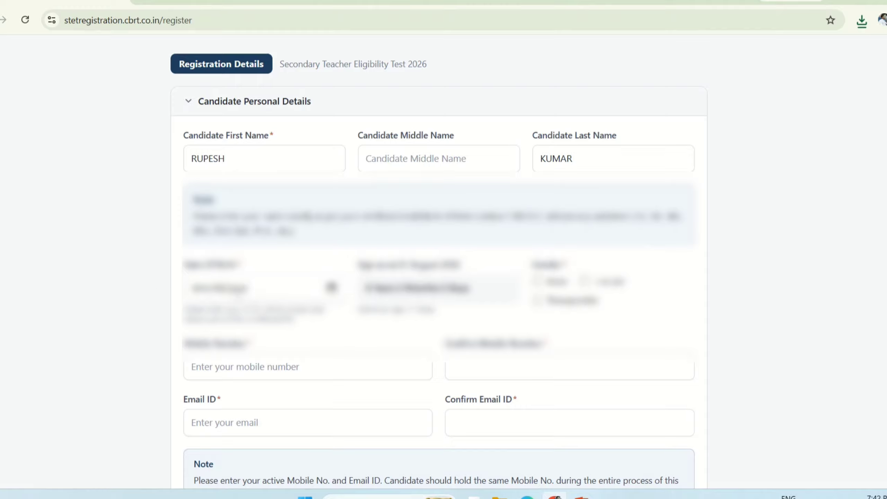
click(272, 289)
click(330, 287)
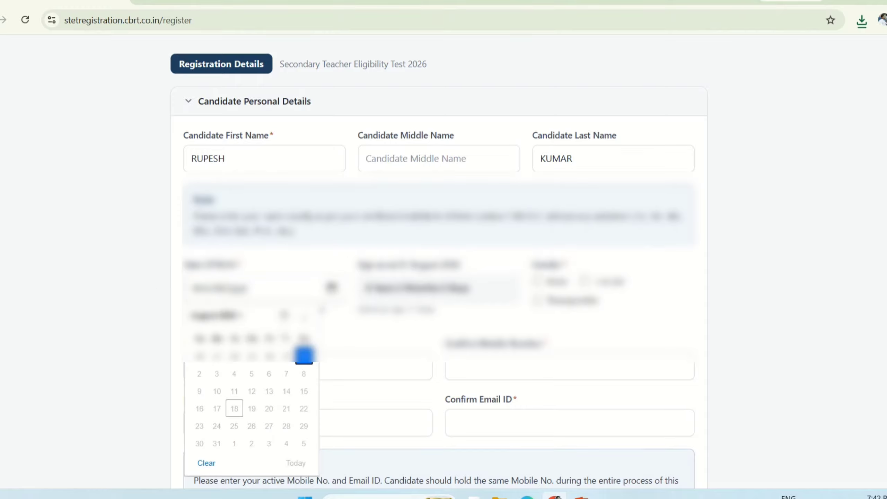
click(216, 315)
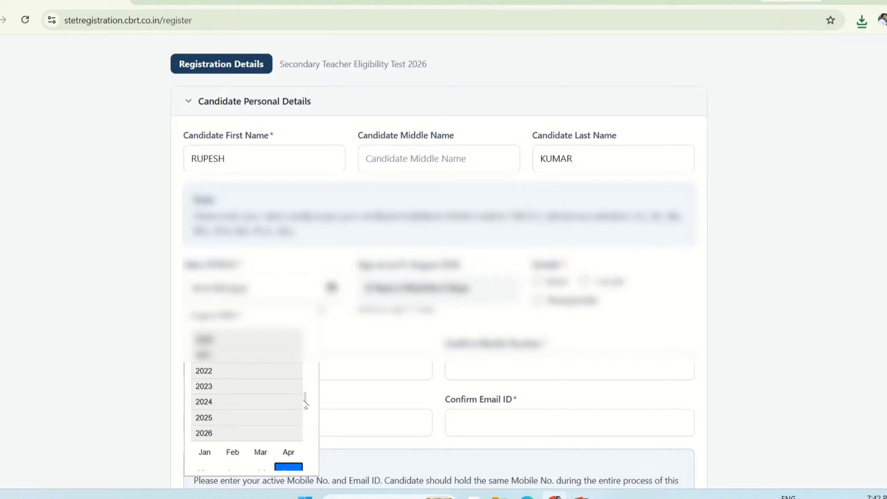
drag(304, 400, 307, 359)
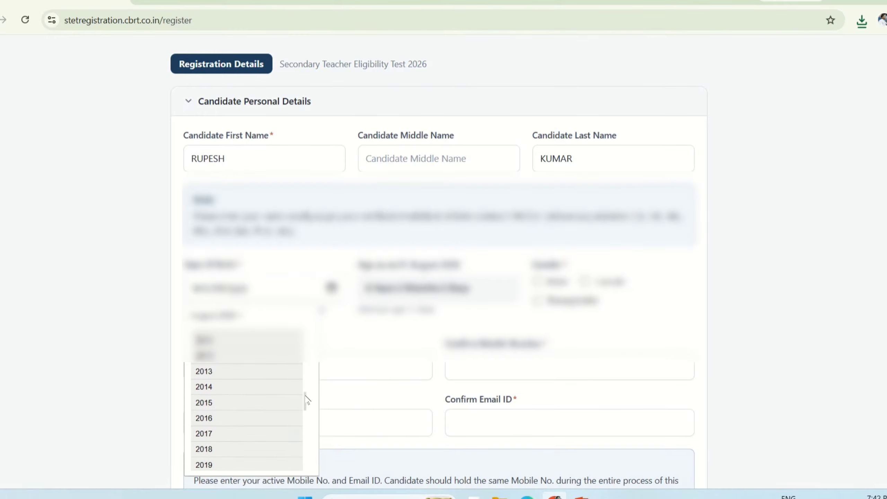
scroll(306, 399, up, 3)
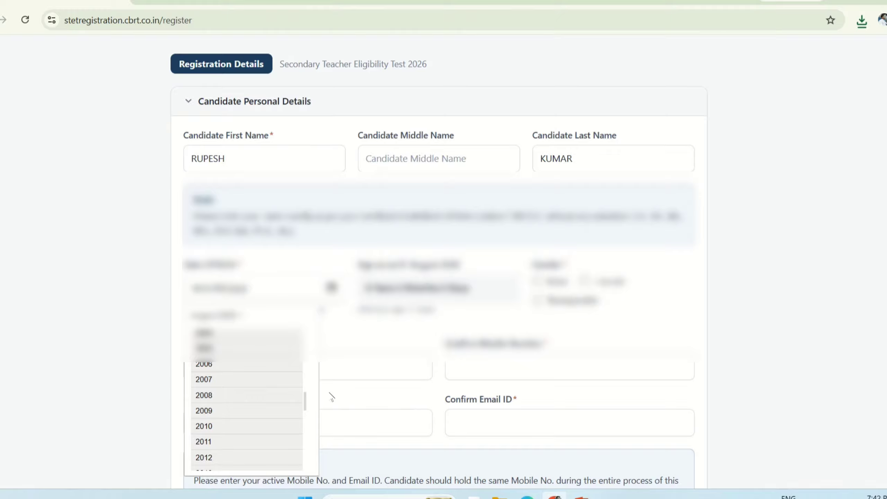
drag(306, 400, 308, 361)
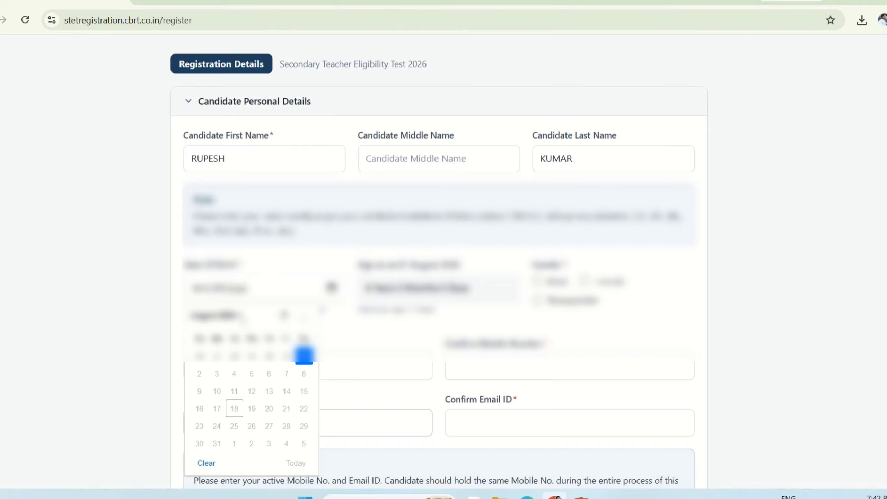
click(240, 317)
drag(306, 400, 303, 342)
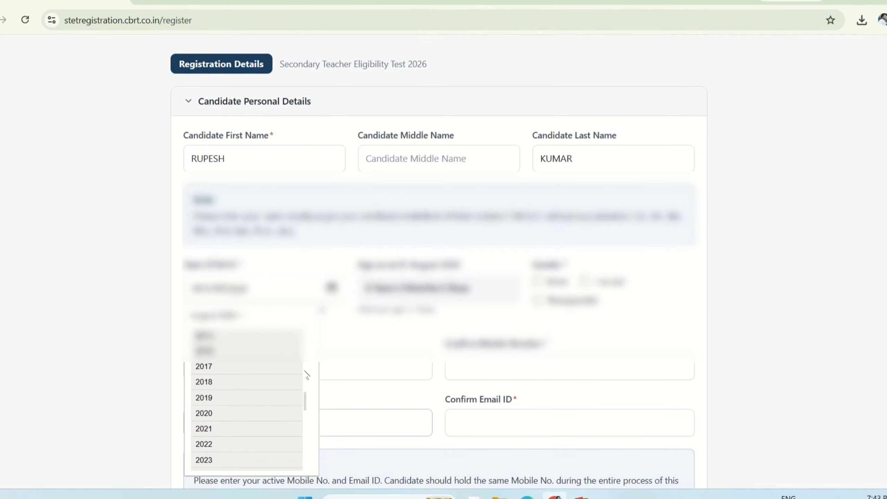
drag(305, 400, 307, 363)
scroll(305, 363, up, 1)
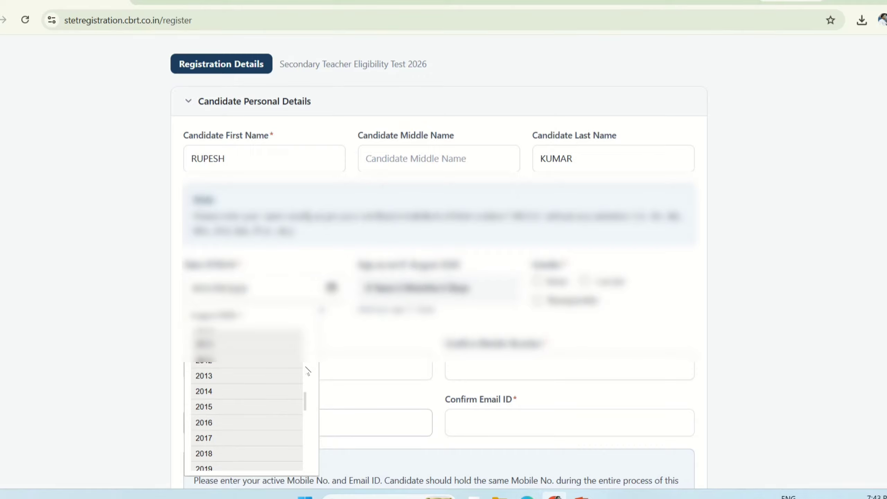
scroll(306, 374, up, 3)
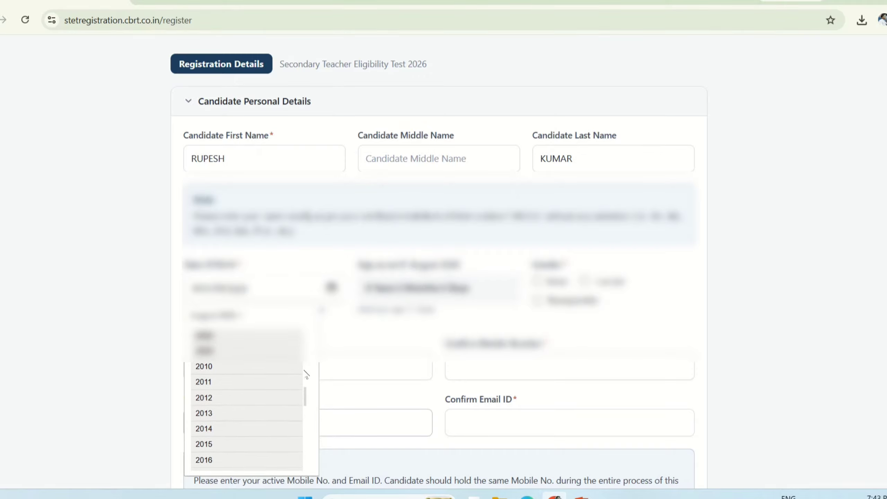
scroll(307, 368, up, 1)
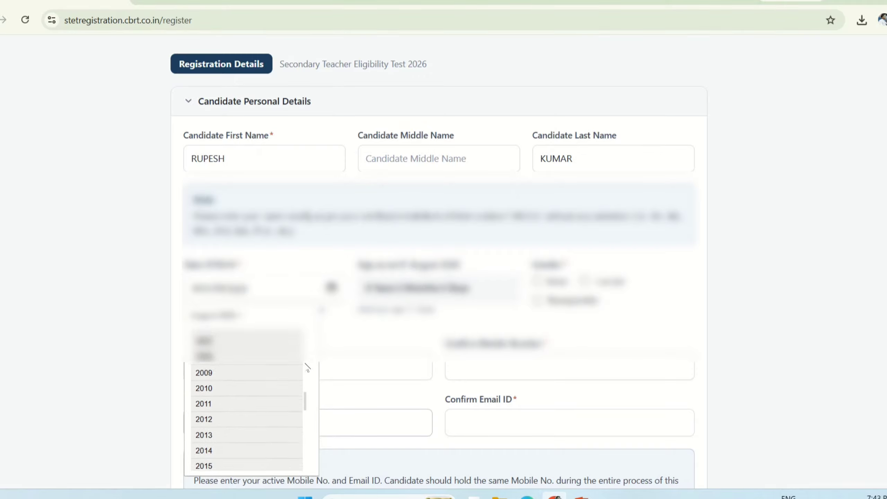
scroll(307, 367, up, 1)
scroll(307, 367, up, 4)
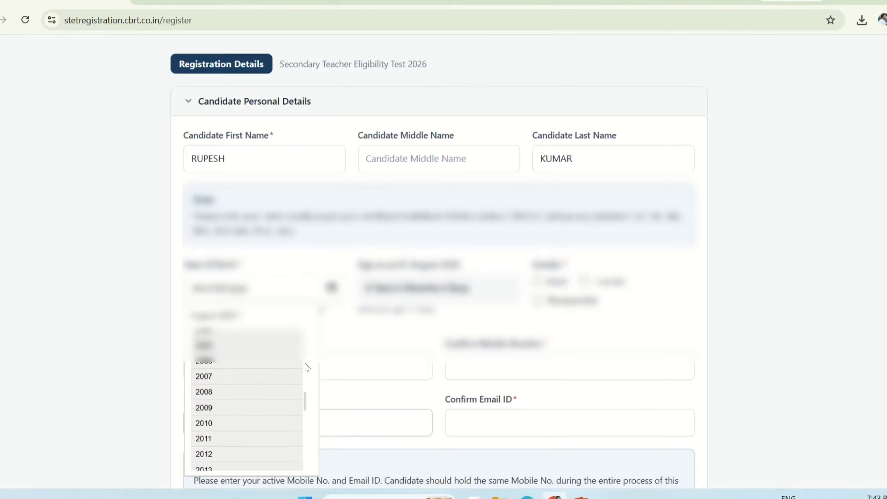
scroll(307, 368, up, 1)
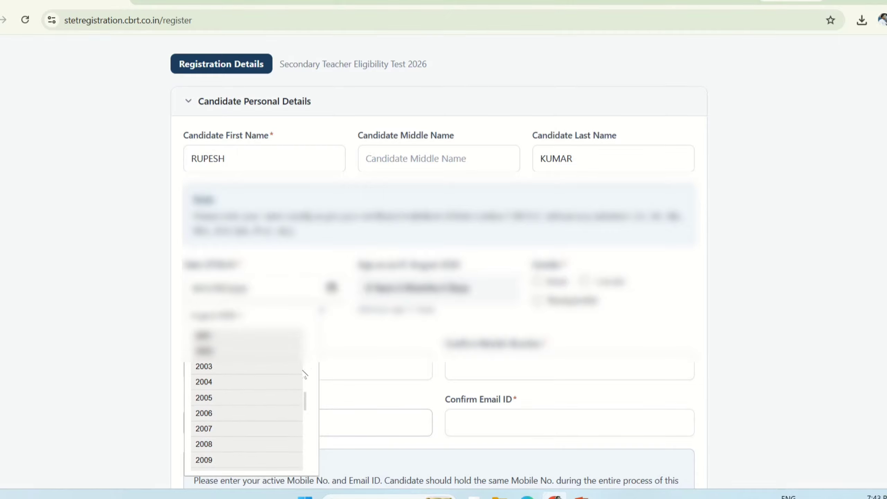
scroll(304, 375, up, 1)
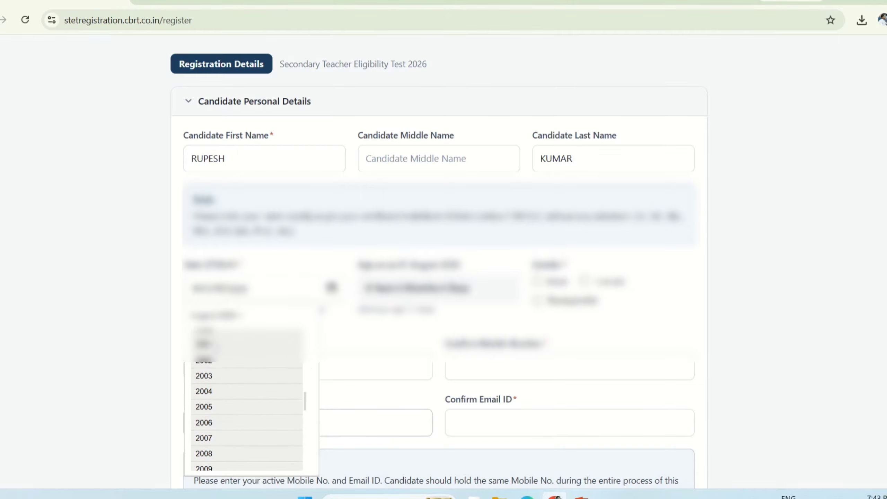
click(217, 334)
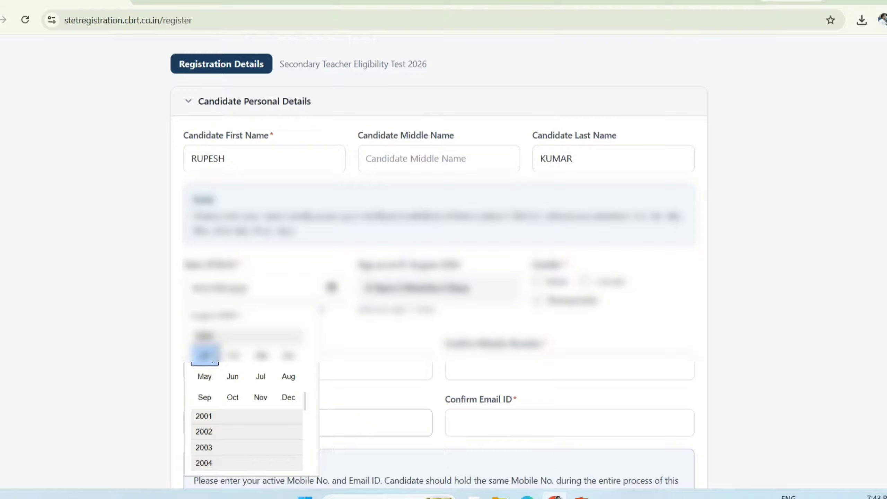
click(261, 398)
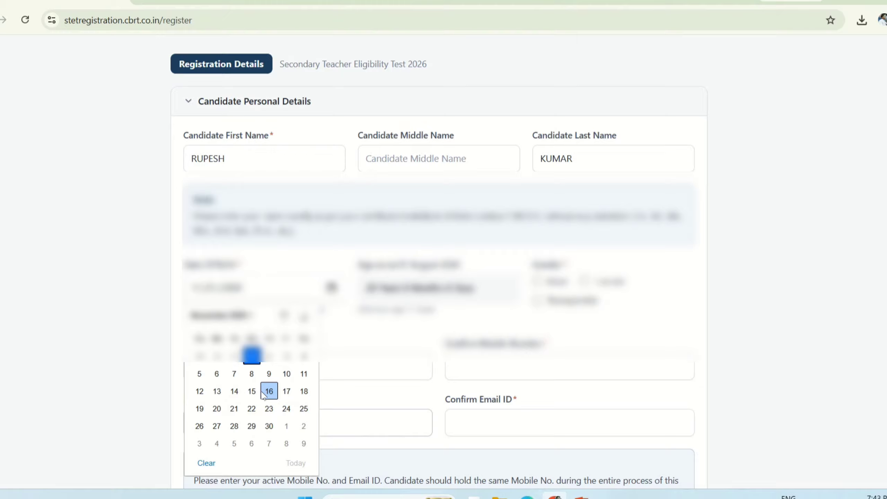
click(233, 373)
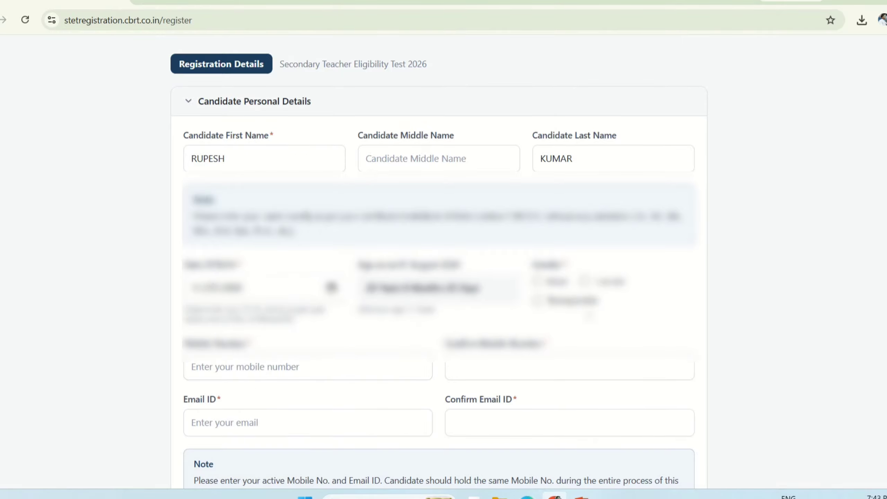
click(537, 281)
scroll(345, 273, down, 2)
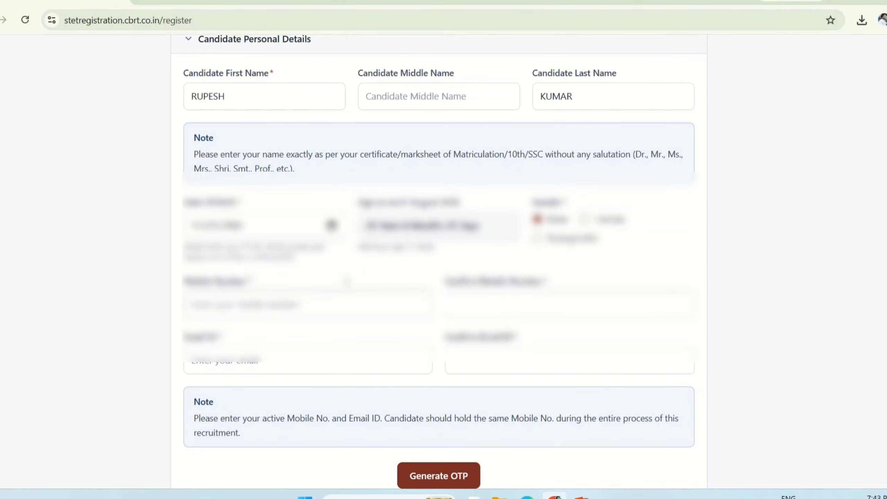
Enter the candidate's mobile number and repeat it in Confirm Mobile Number
scroll(346, 278, down, 3)
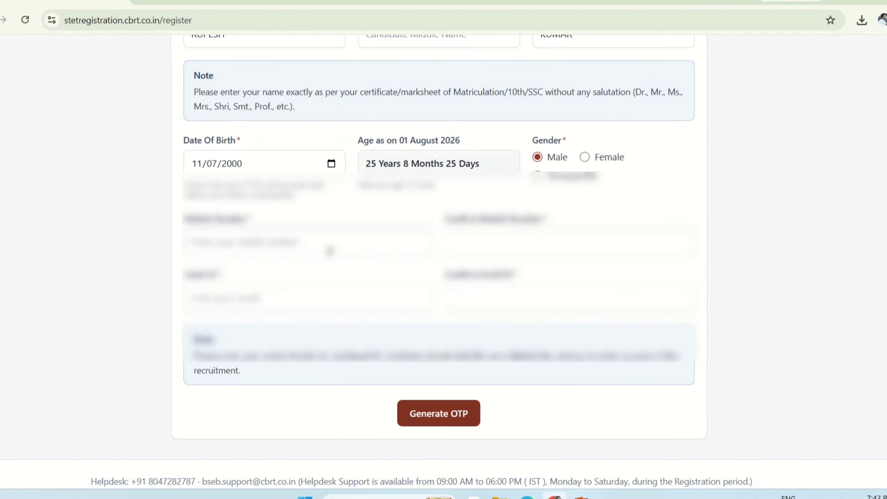
click(329, 251)
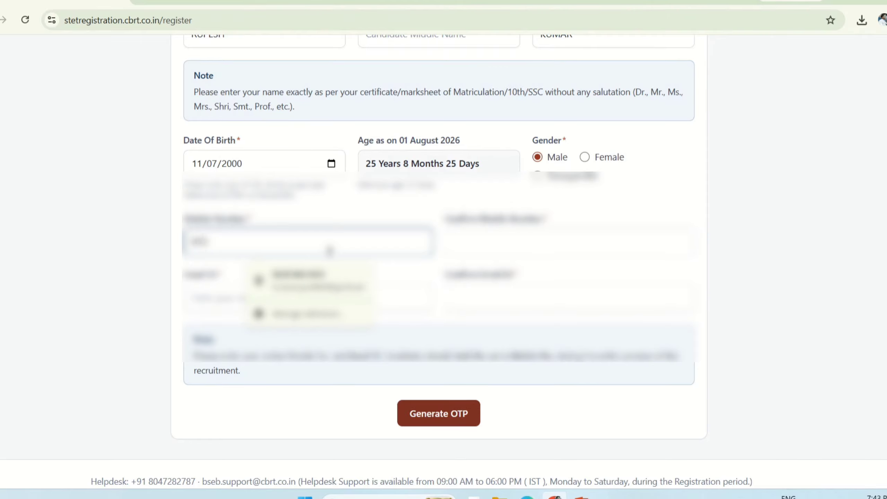
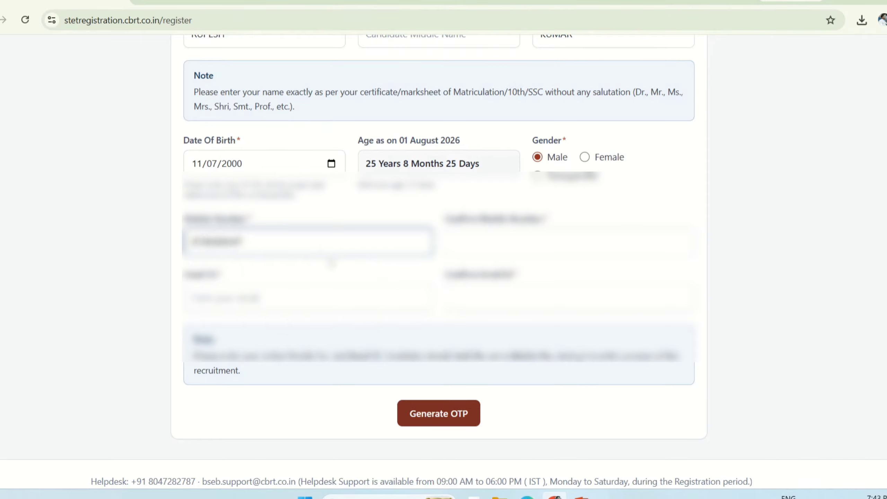
click(491, 239)
text(0000000000)
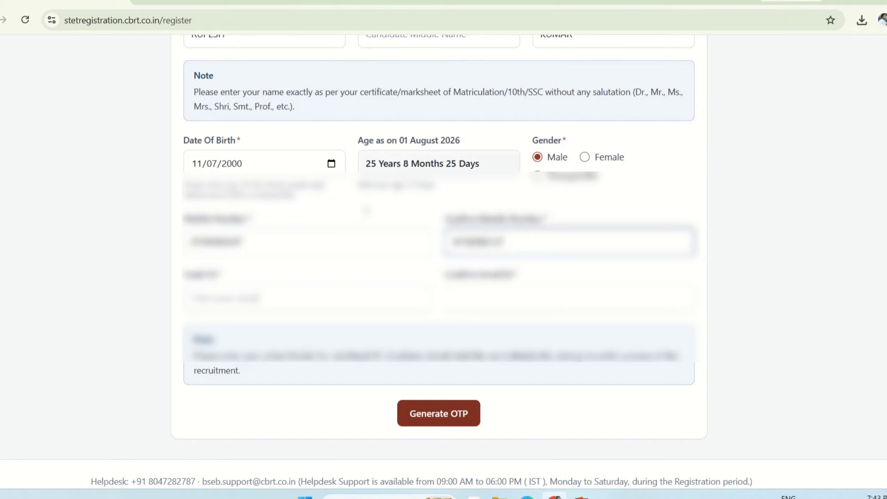
Enter the candidate's email ID and repeat it in Confirm Email ID
click(273, 285)
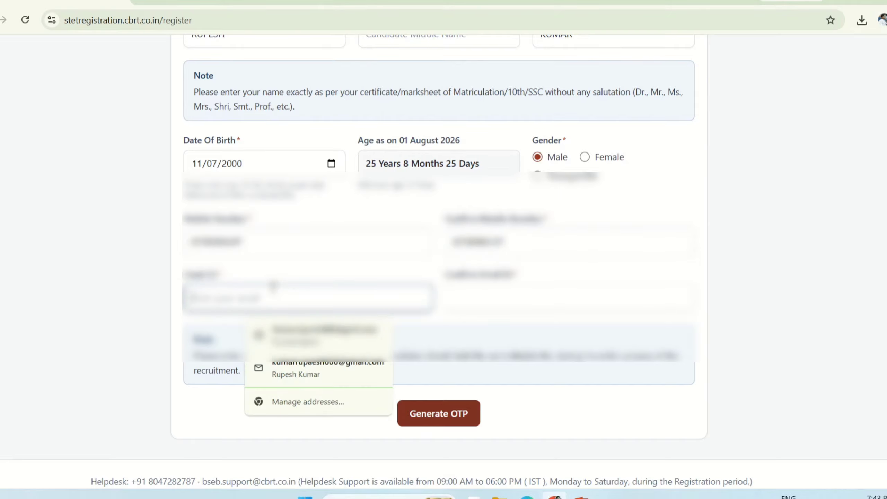
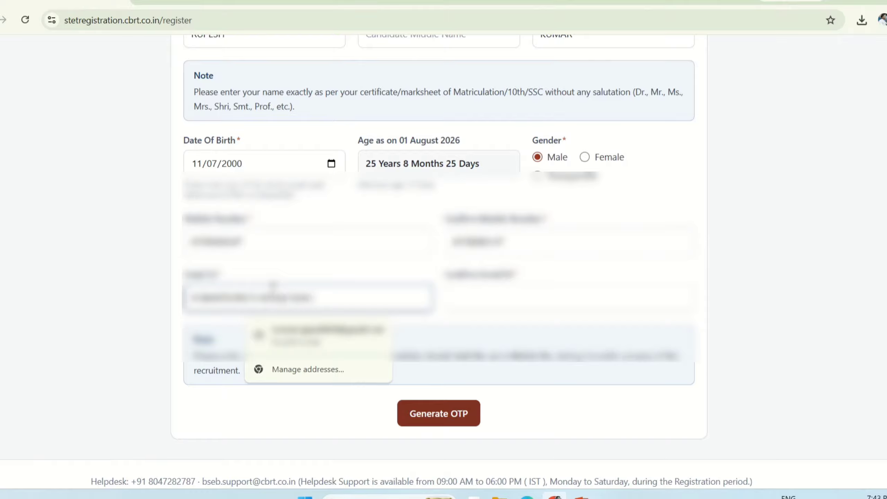
click(463, 288)
text(??????????)
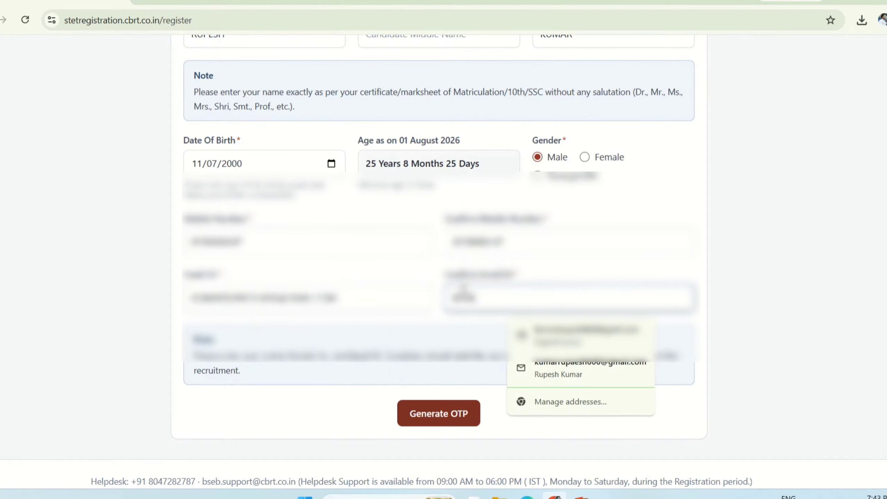
text(????)
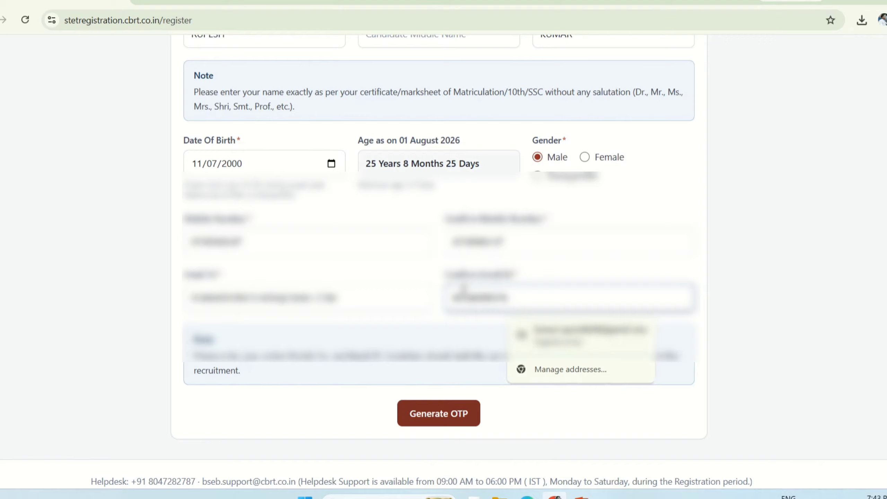
text(????????????)
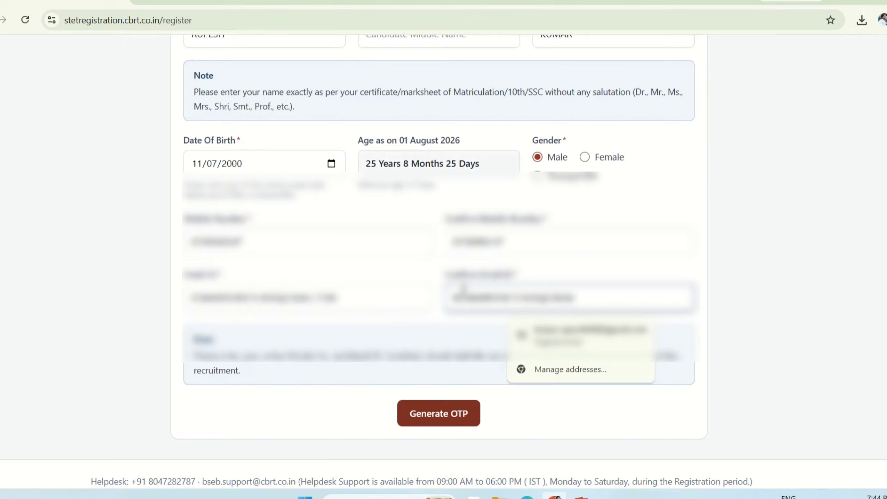
text(?????)
click(734, 251)
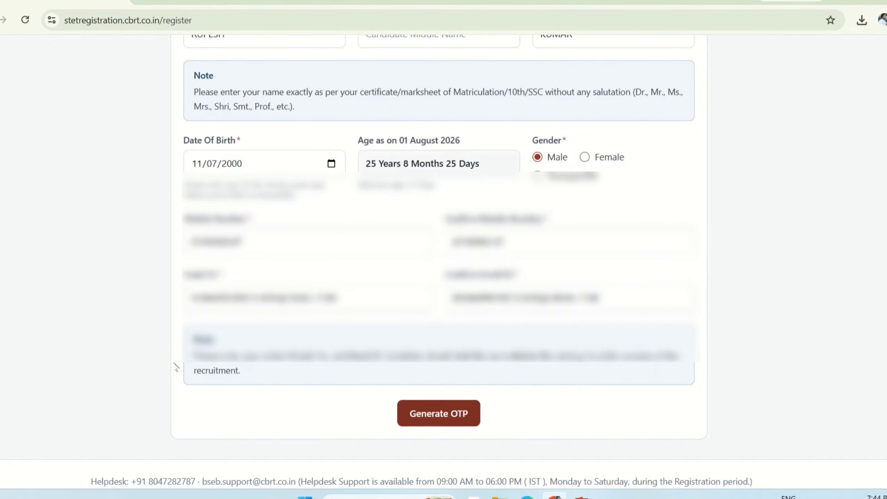
scroll(460, 386, down, 1)
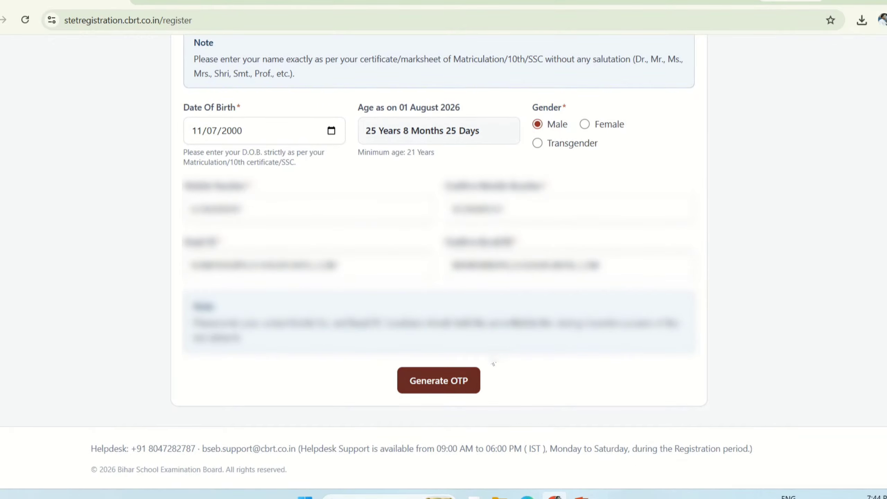
Request OTPs by entering the displayed captcha and submitting it
click(454, 380)
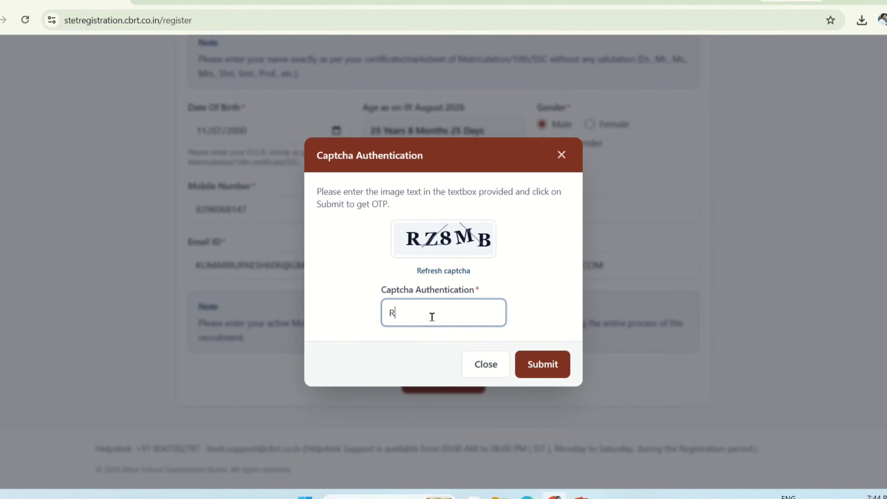
text(RZ8MB)
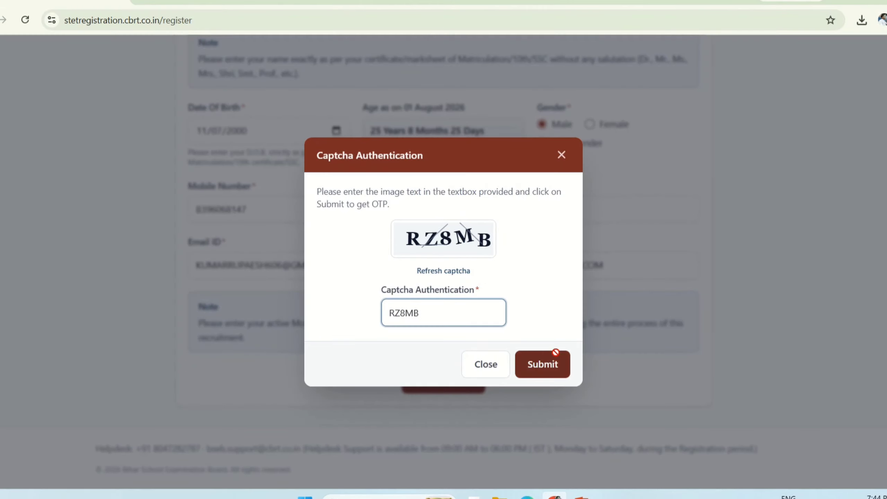
click(556, 363)
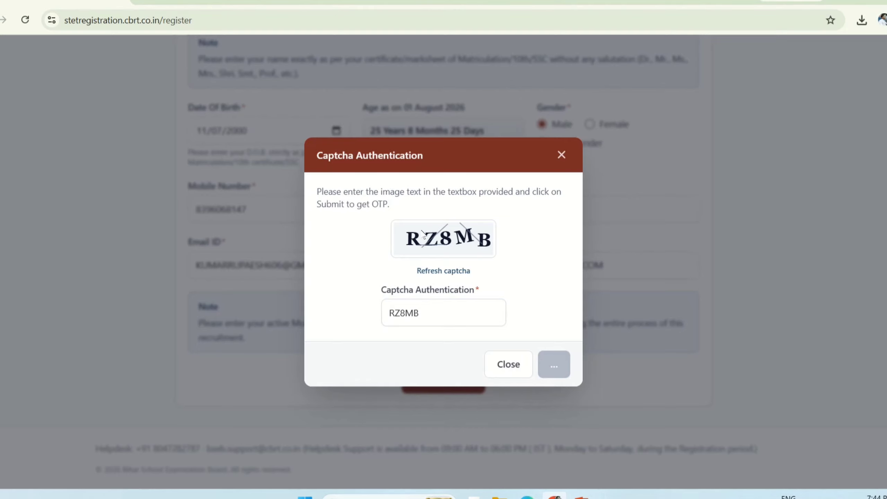
scroll(505, 277, down, 5)
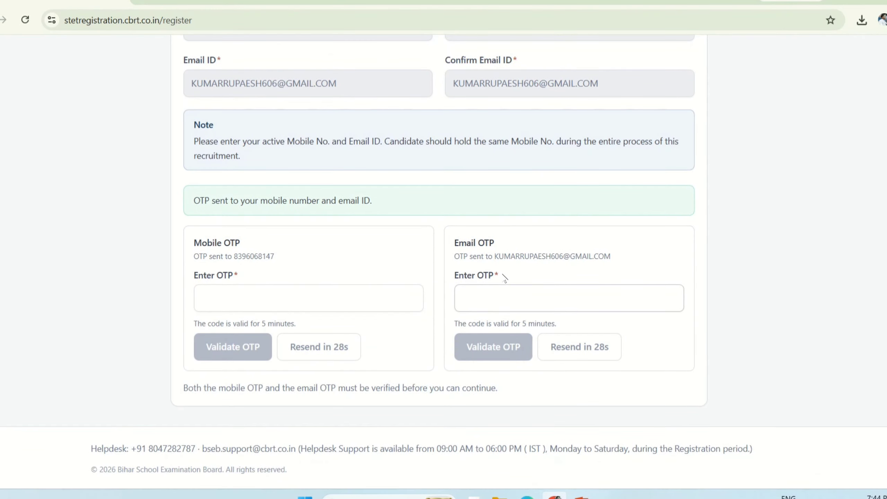
Enter and validate the mobile OTP, then verify the email OTP
click(288, 306)
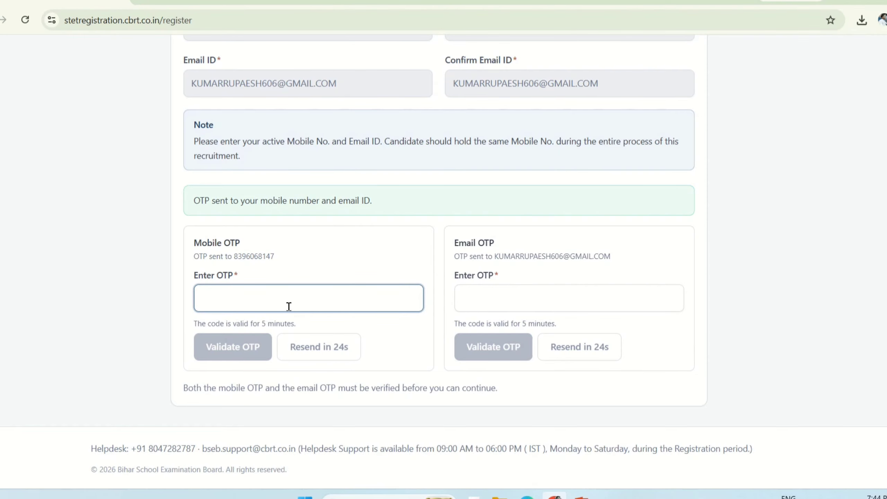
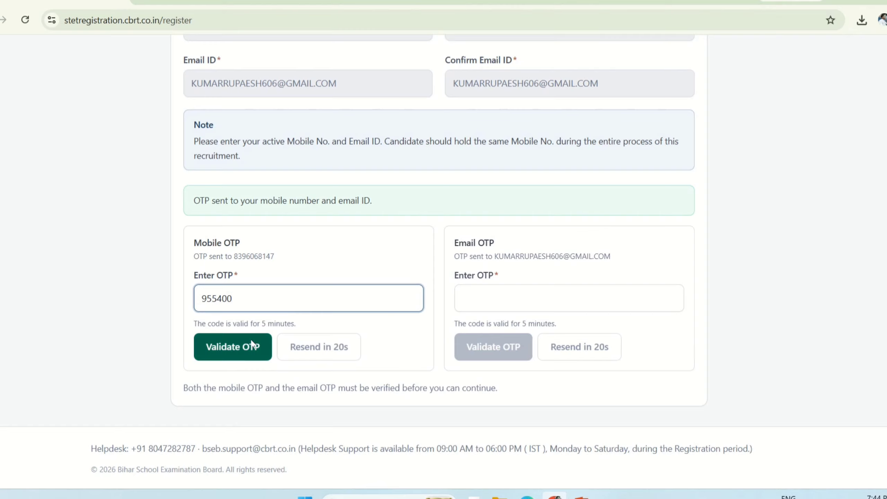
click(249, 345)
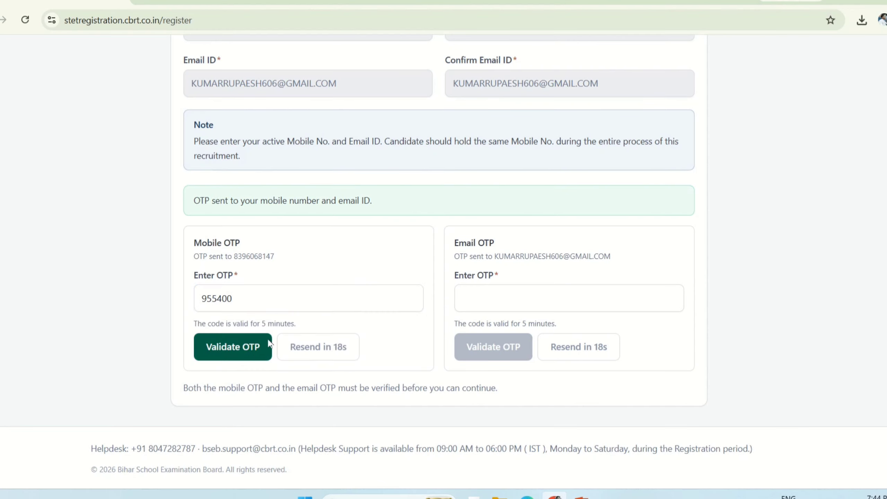
click(487, 304)
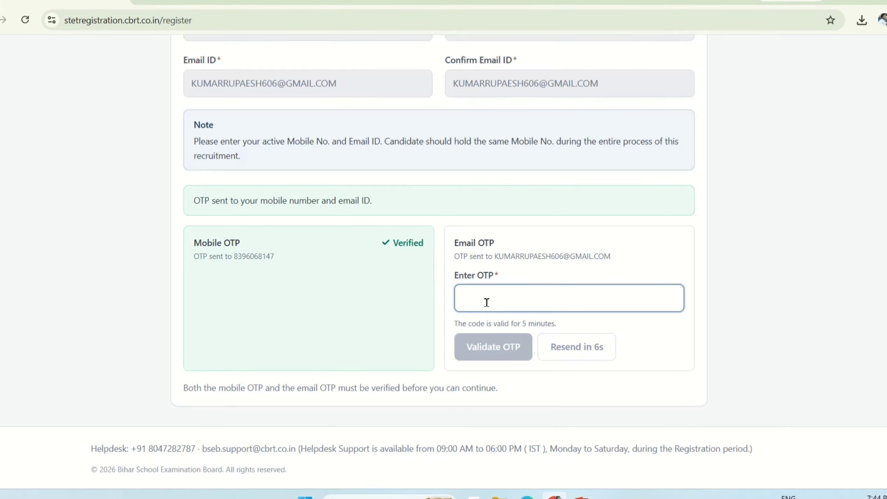
mouse_move(411, 8)
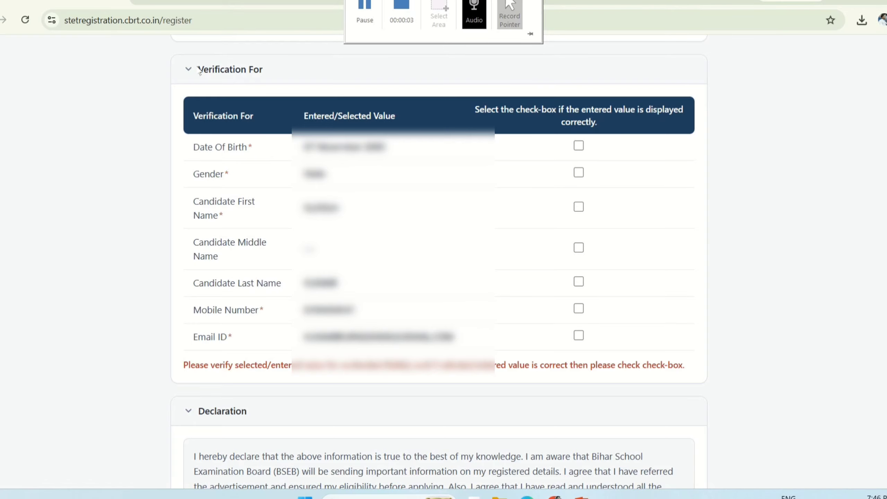
Tick the date of birth, gender, name, mobile and email checks, agree to the declaration, and submit
click(579, 146)
click(579, 173)
click(580, 206)
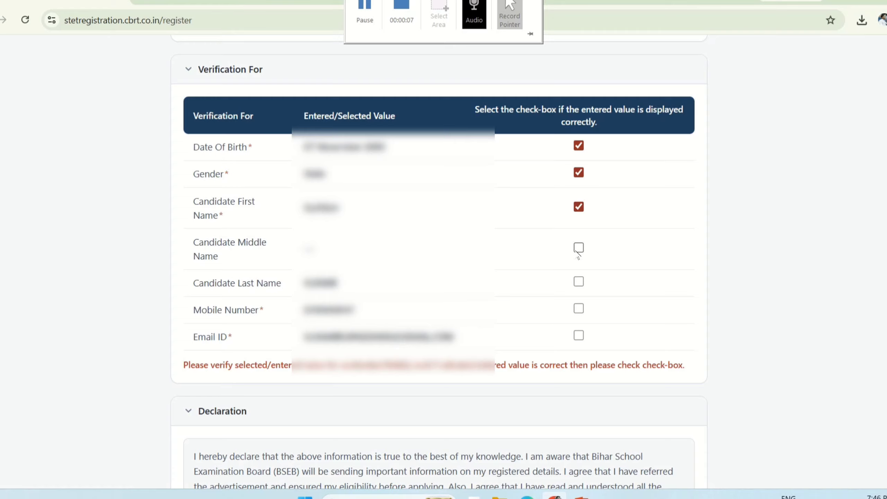
click(578, 247)
click(578, 309)
click(578, 336)
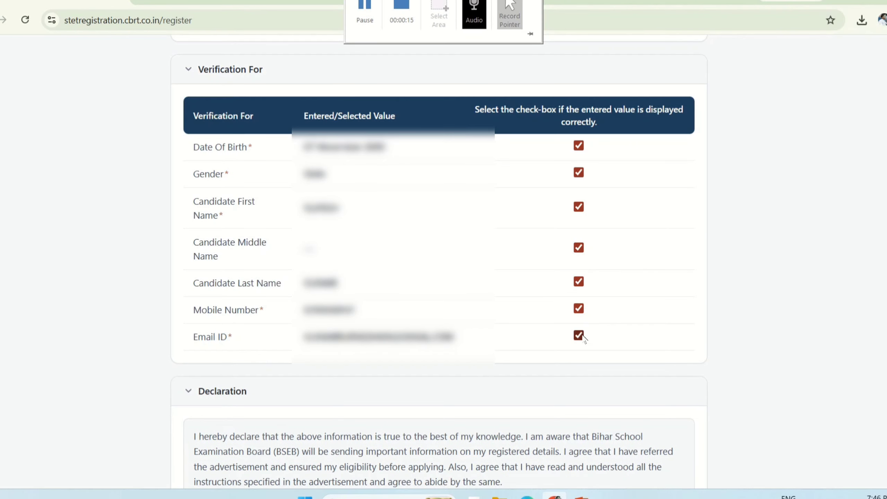
scroll(584, 339, down, 5)
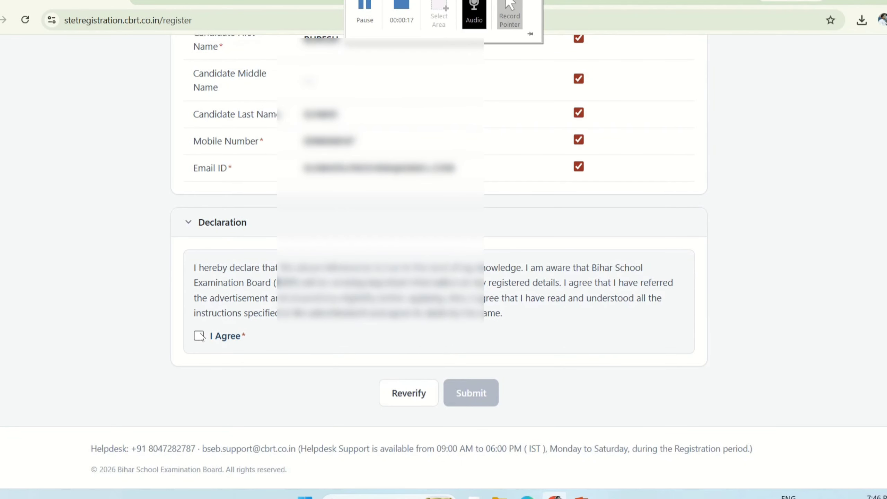
click(199, 336)
click(477, 399)
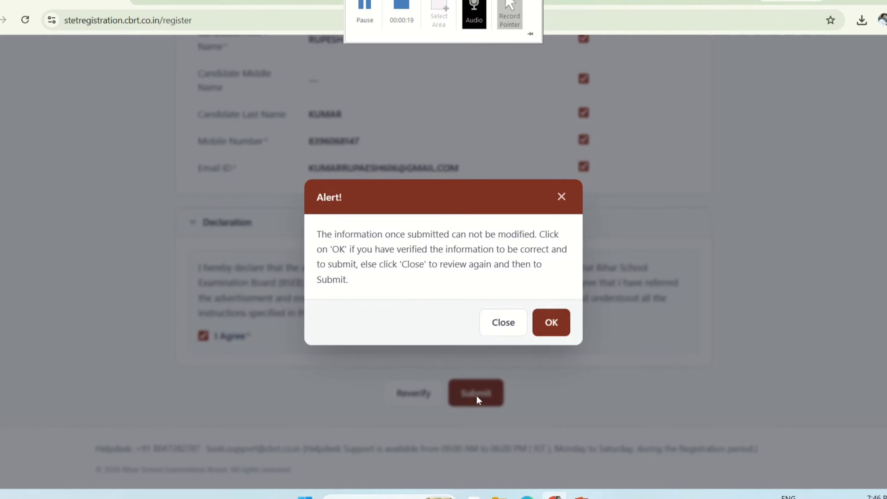
Confirm the final registration submission with OK in the alert
click(544, 324)
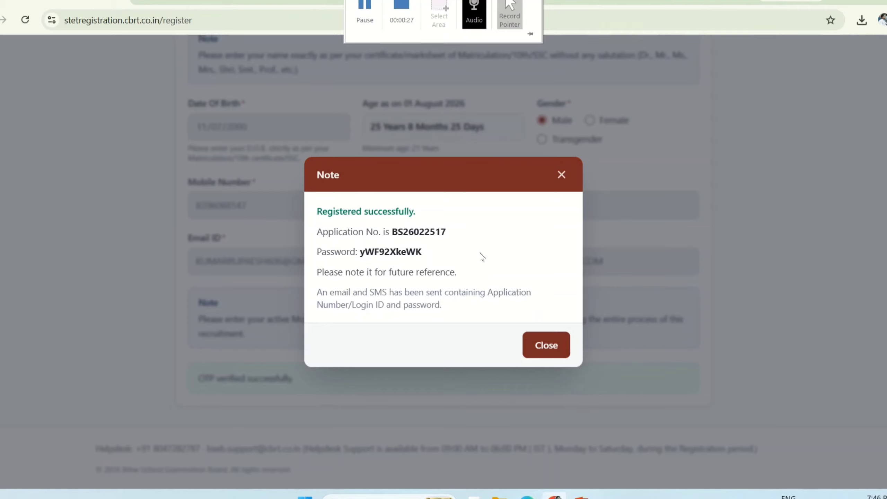
key(super+shift+s)
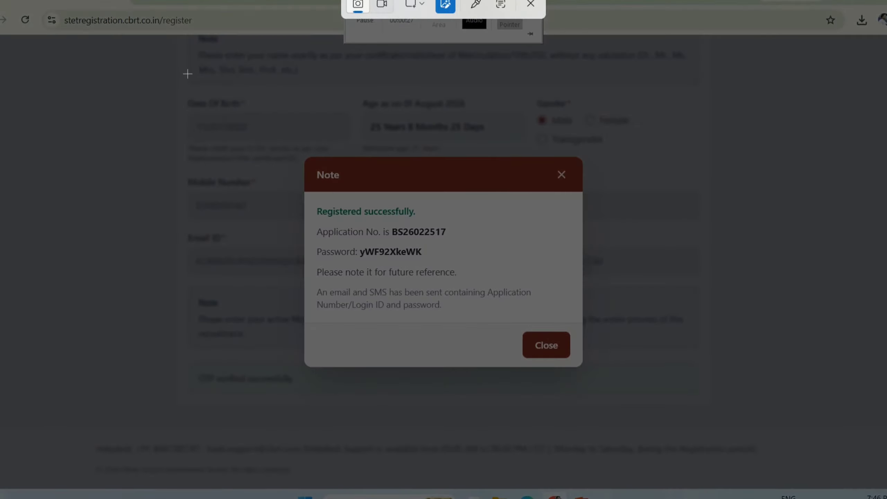
mouse_move(161, 72)
mouse_down()
mouse_move(646, 361)
mouse_move(677, 404)
mouse_up()
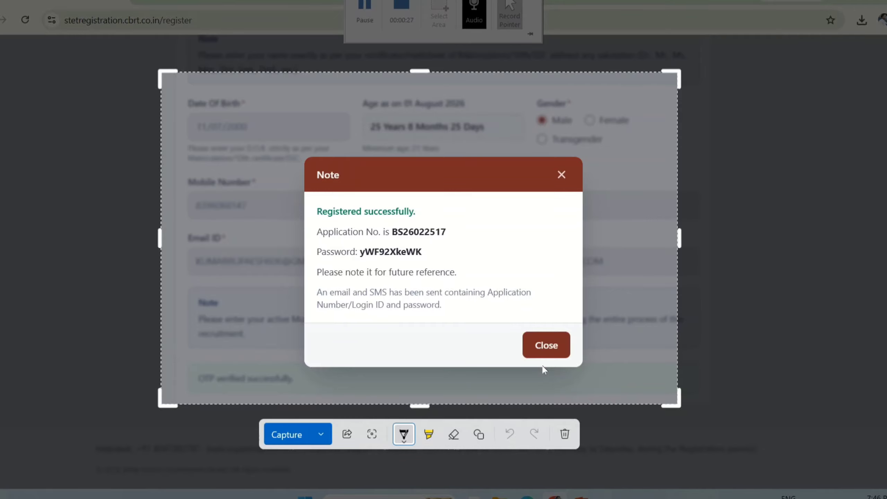
click(555, 334)
click(327, 432)
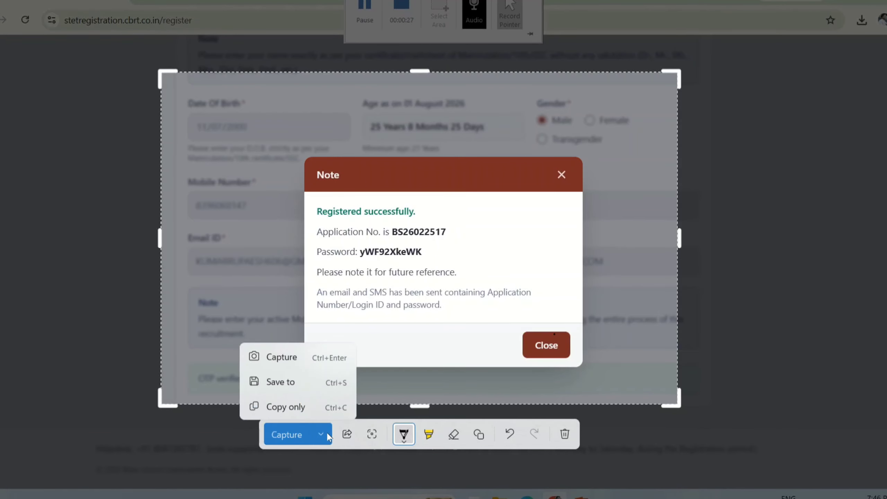
click(327, 432)
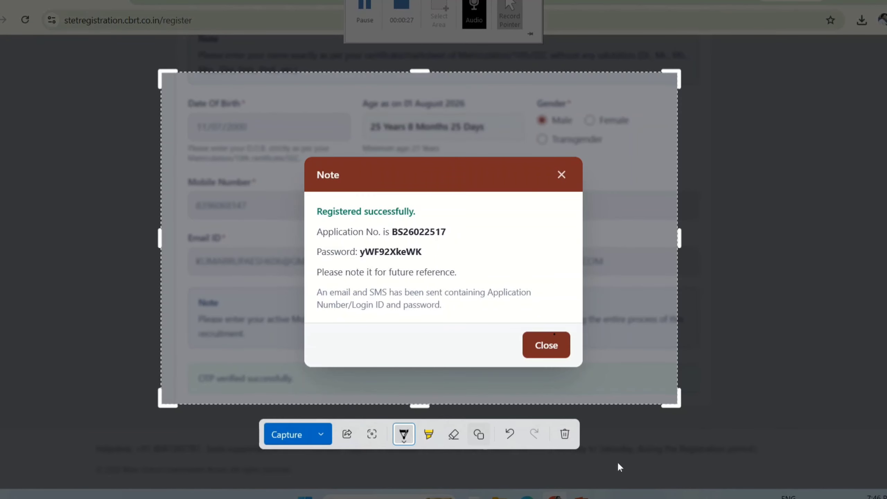
click(563, 437)
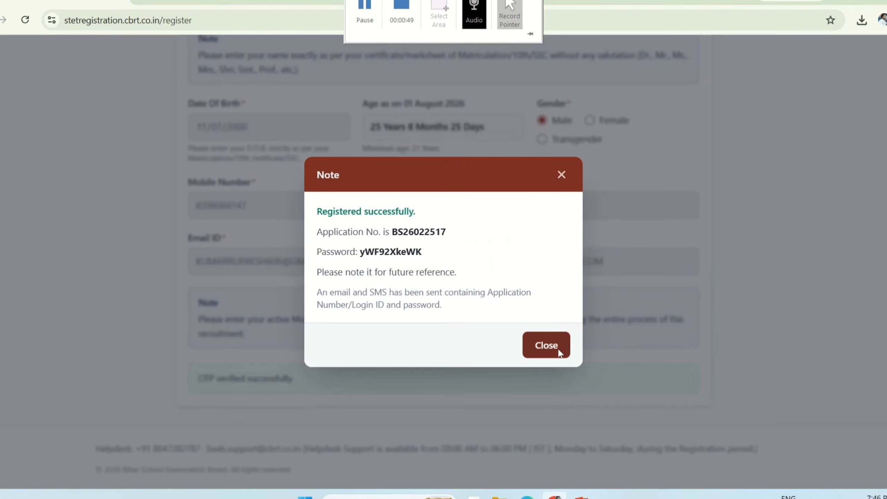
Dismiss the success note and review the partly prefilled Candidate Personal Details form
click(558, 352)
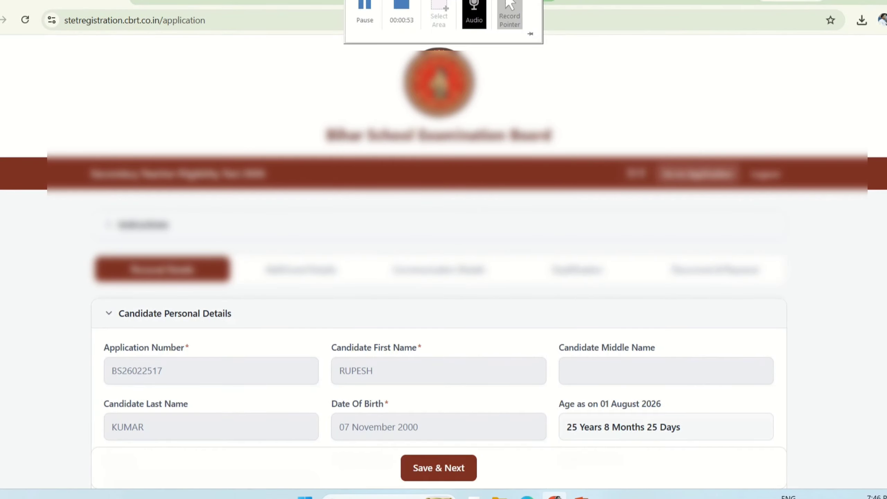
scroll(444, 245, down, 3)
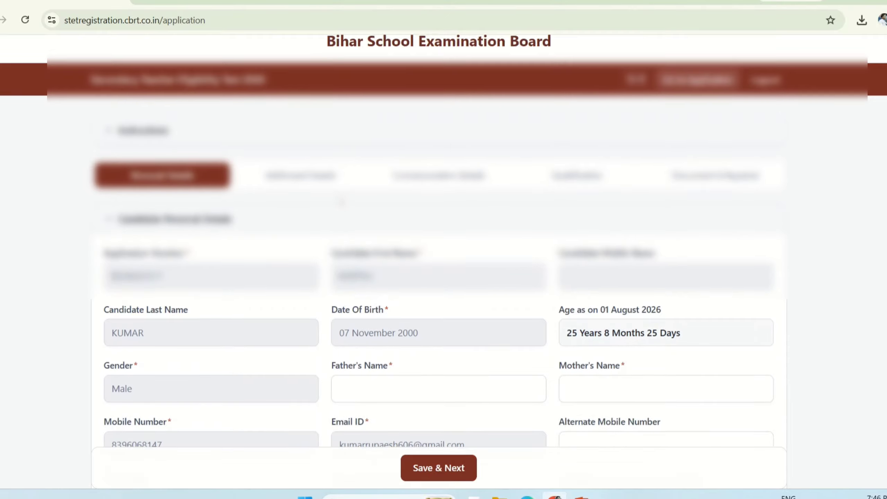
scroll(342, 202, down, 3)
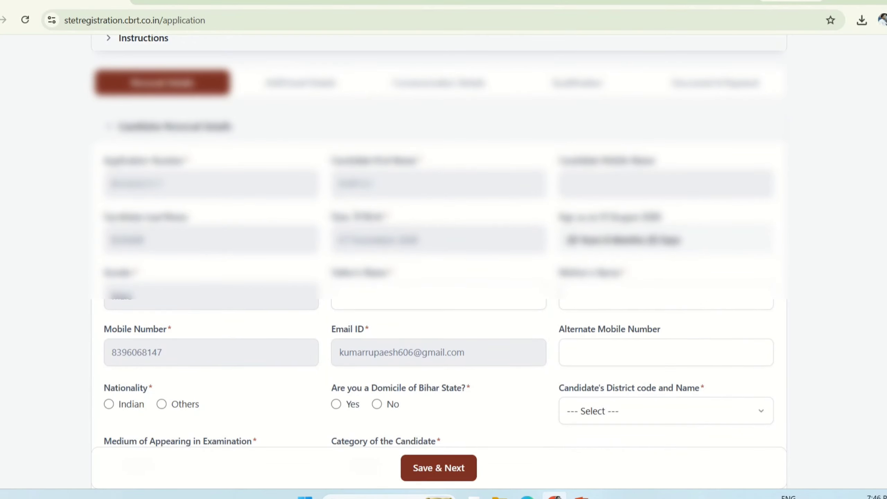
scroll(394, 257, down, 2)
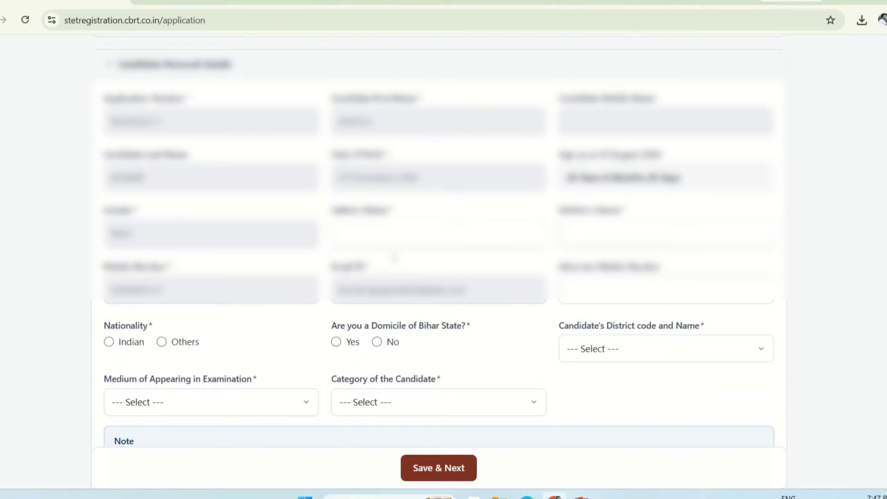
scroll(394, 257, up, 2)
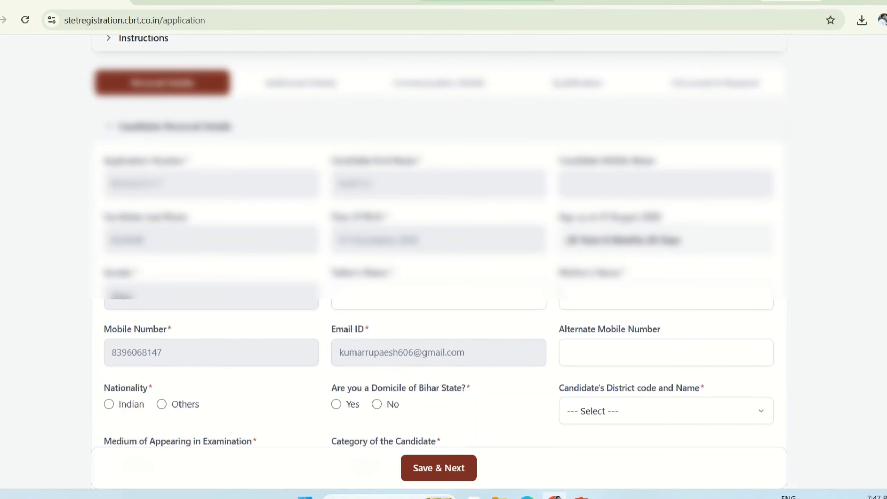
click(400, 12)
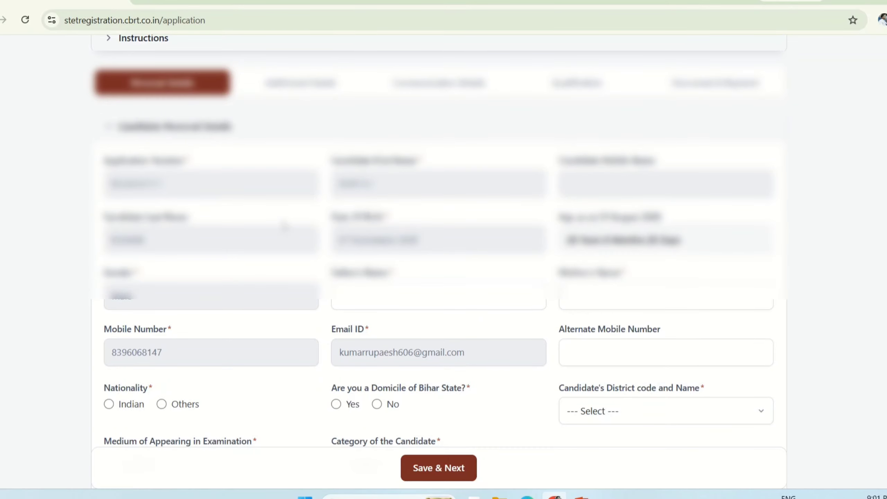
mouse_move(453, 0)
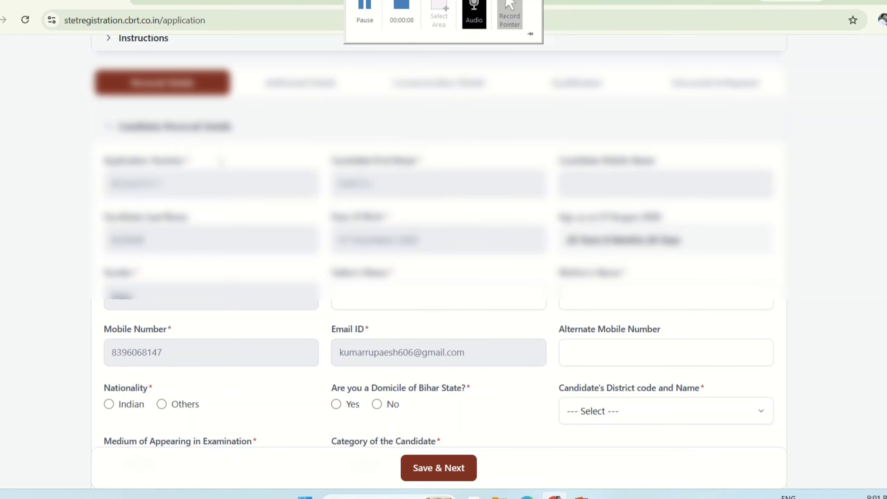
scroll(421, 270, down, 2)
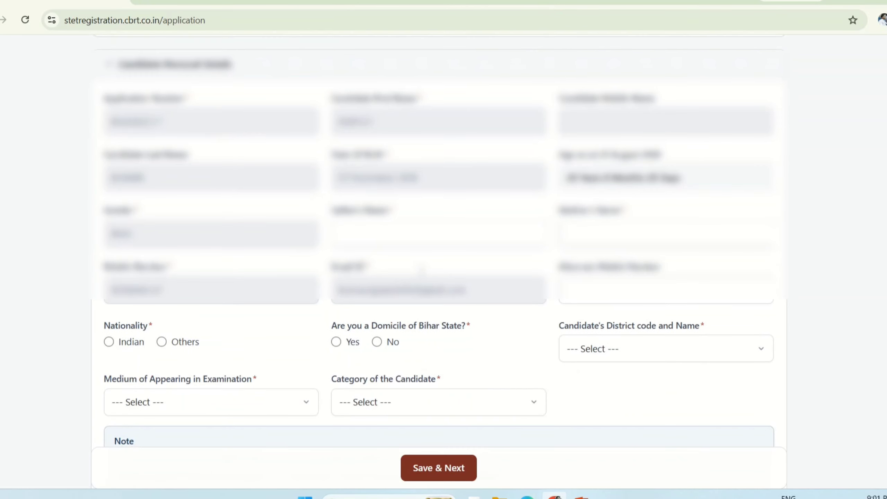
Enter the father's name, the mother's name and the candidate's alternate mobile number
click(340, 249)
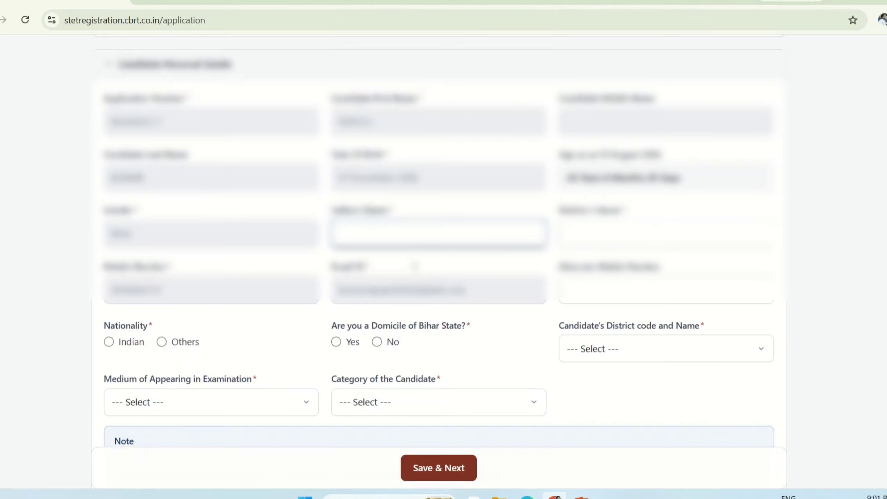
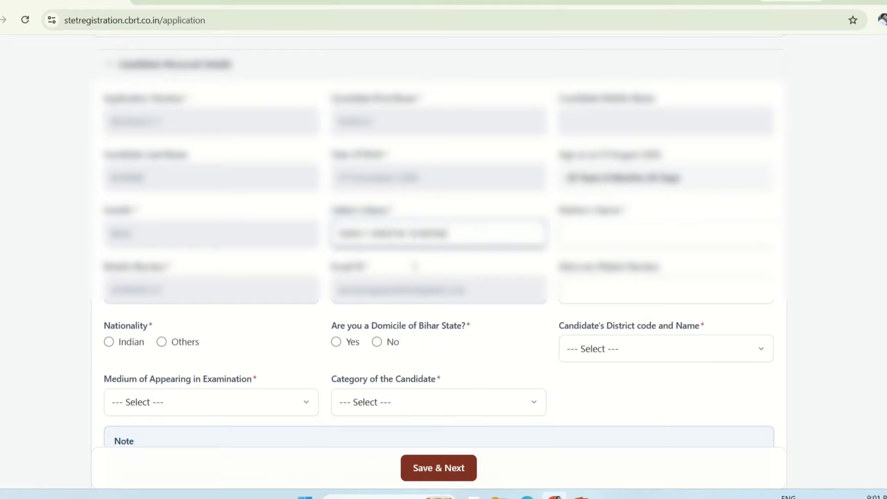
click(664, 237)
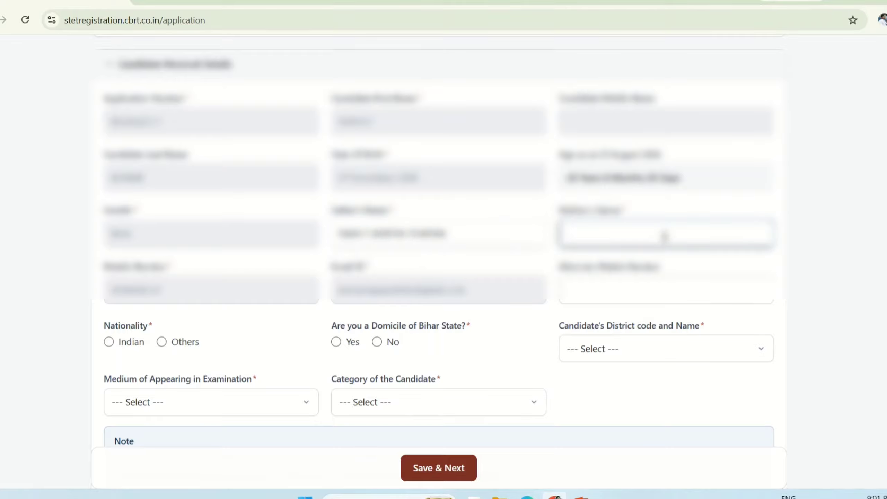
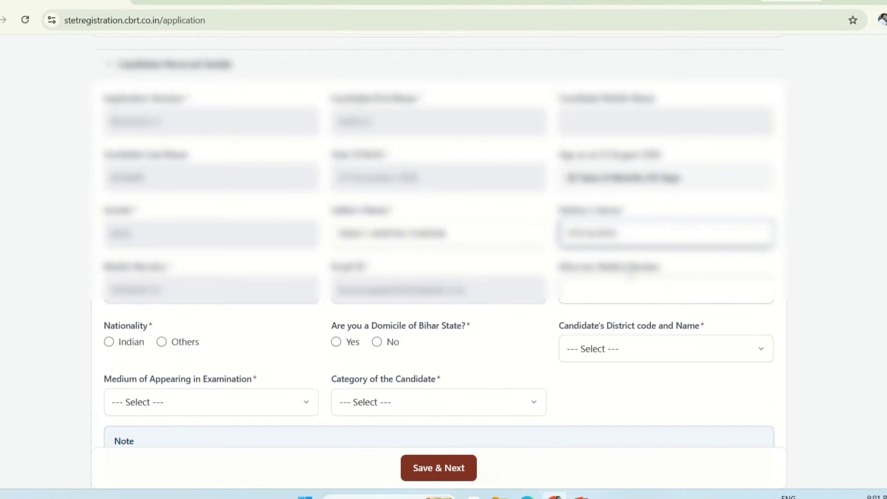
click(620, 285)
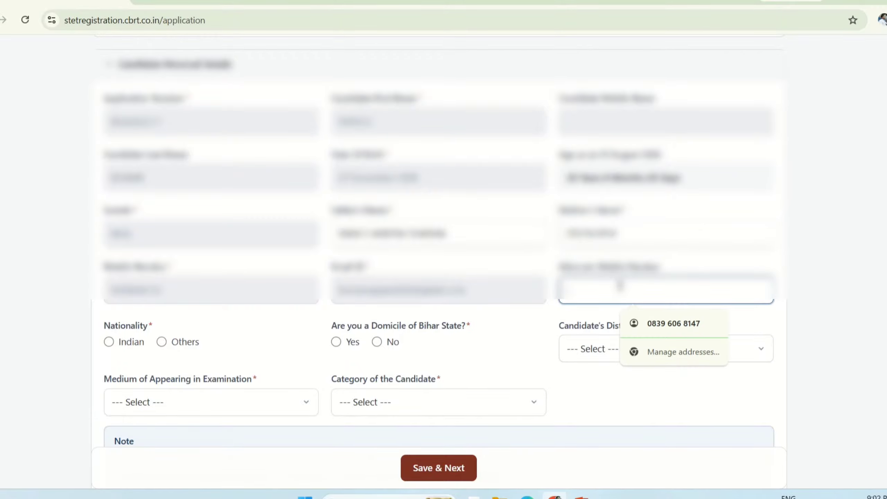
text(6200000000)
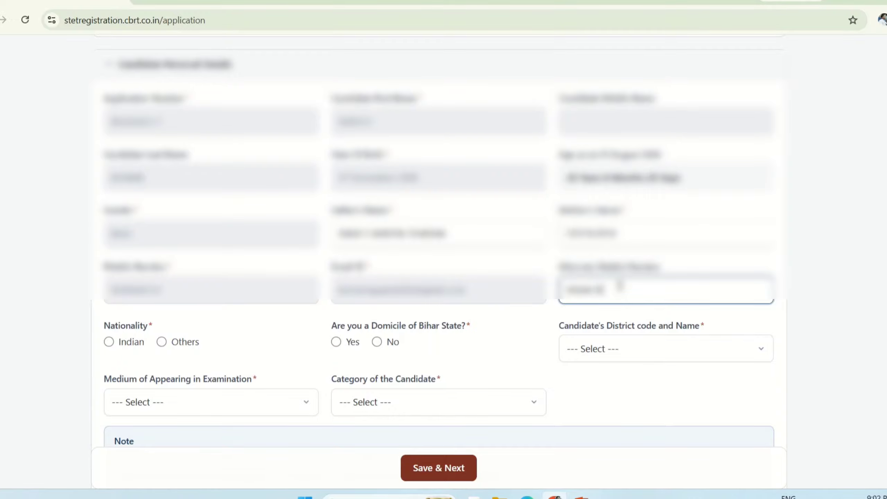
scroll(618, 285, down, 2)
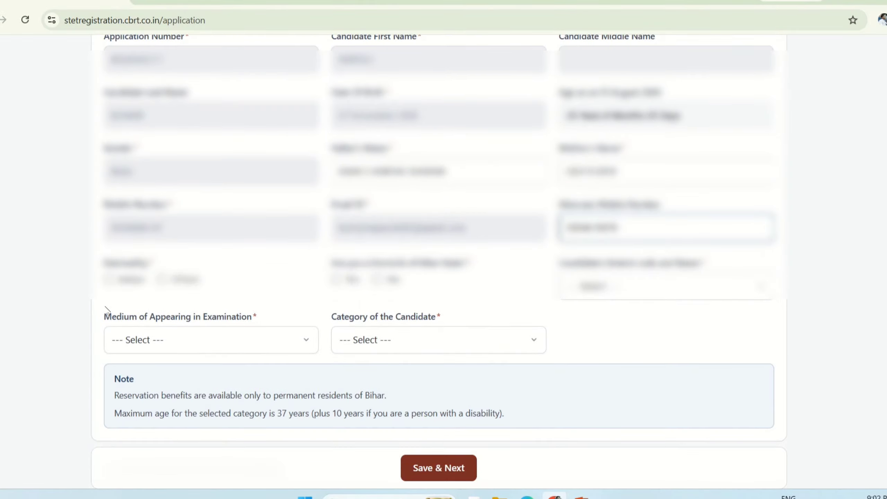
Set nationality to Indian, Bihar domicile to Yes, and the district to MUZAFFARPUR
click(108, 287)
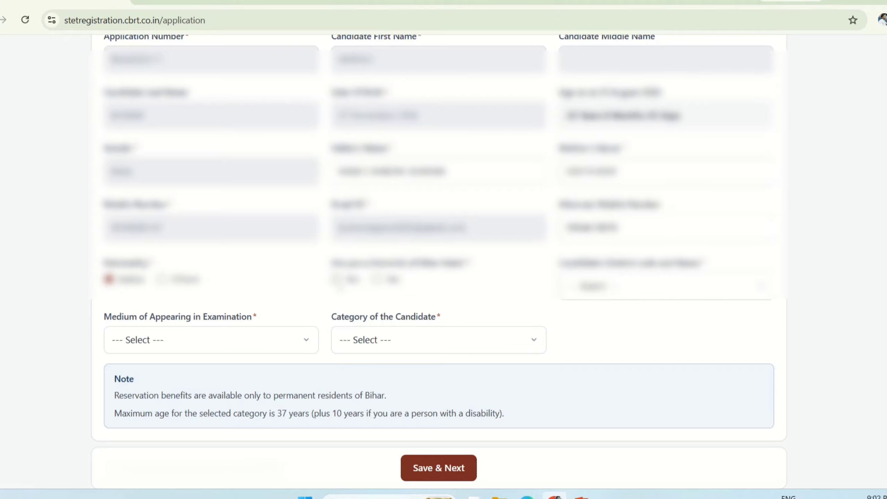
click(337, 280)
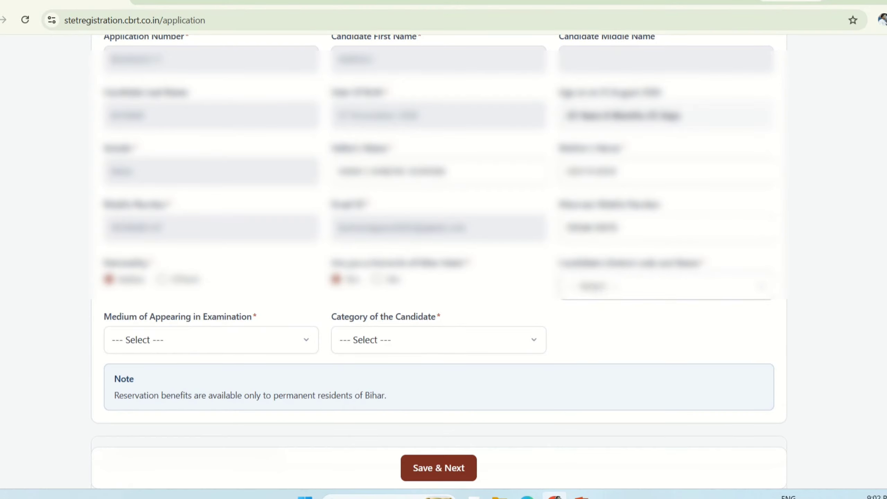
click(666, 286)
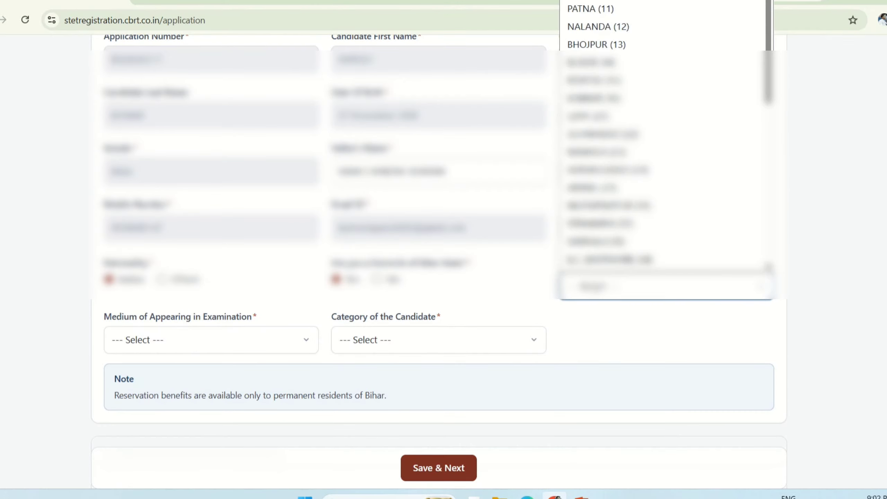
key(m)
key(m)
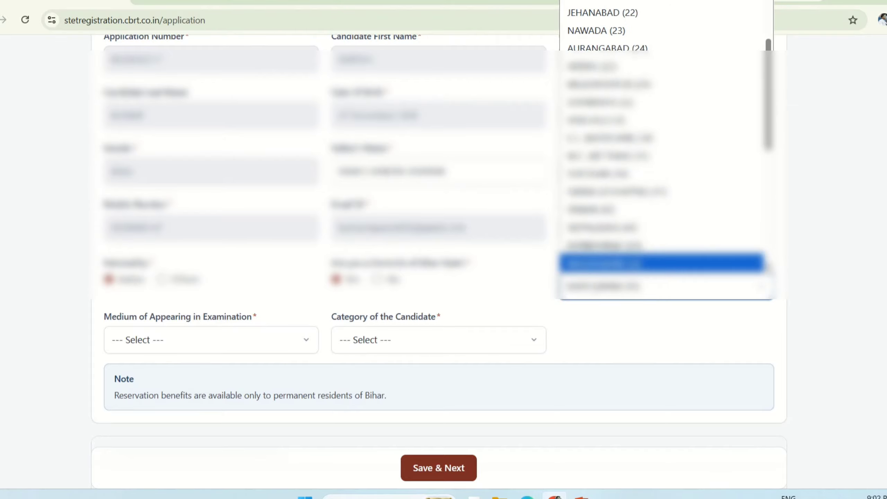
key(Return)
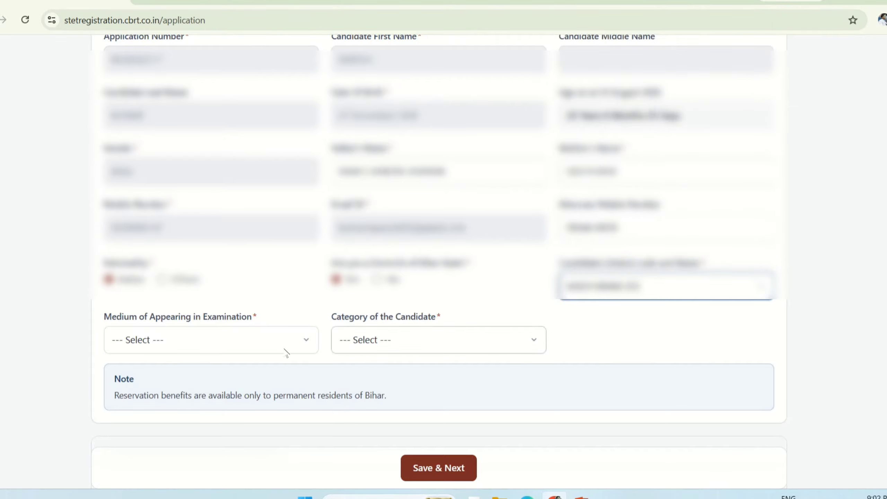
Choose Hindi as the examination medium and Extremely Backward Class as the category
click(224, 344)
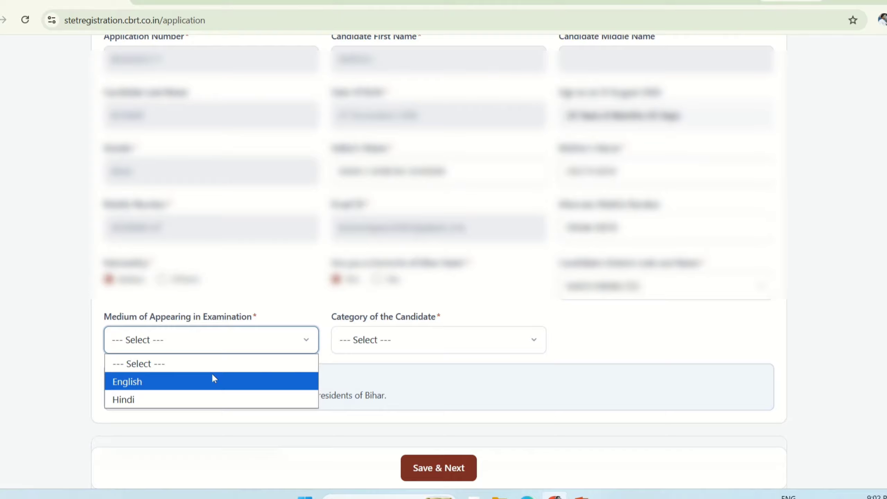
click(212, 394)
click(391, 339)
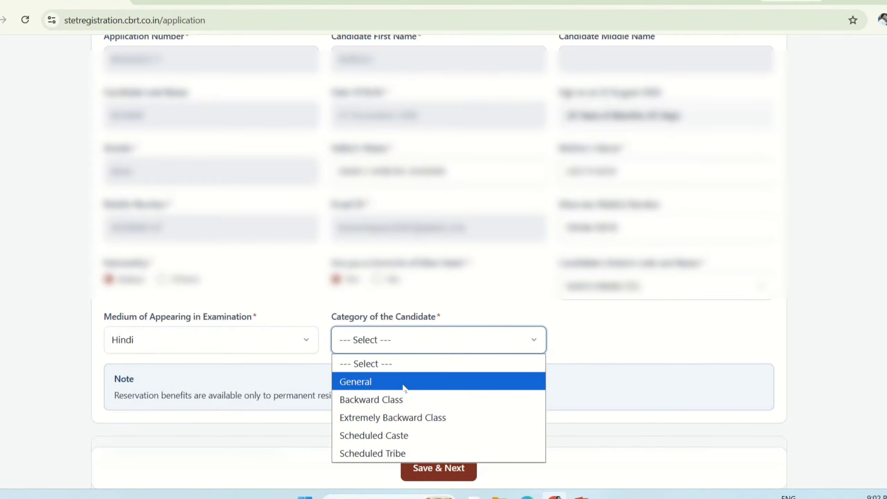
click(443, 423)
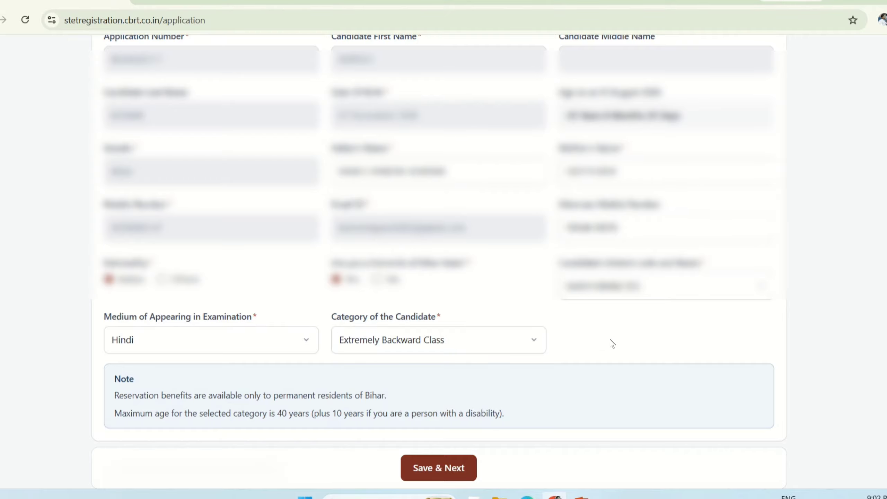
Attempt Save & Next, which flags the visible identification mark as required
scroll(612, 340, down, 2)
scroll(612, 336, down, 2)
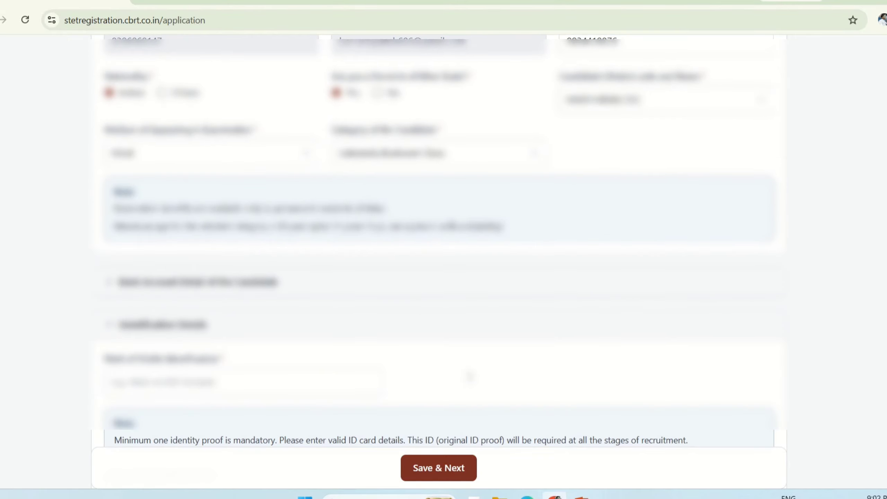
scroll(612, 336, down, 2)
scroll(444, 245, up, 15)
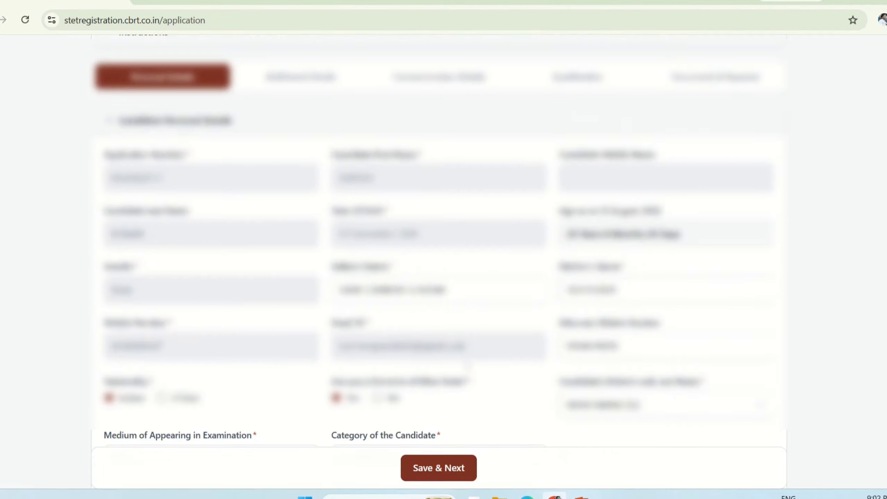
scroll(439, 244, down, 8)
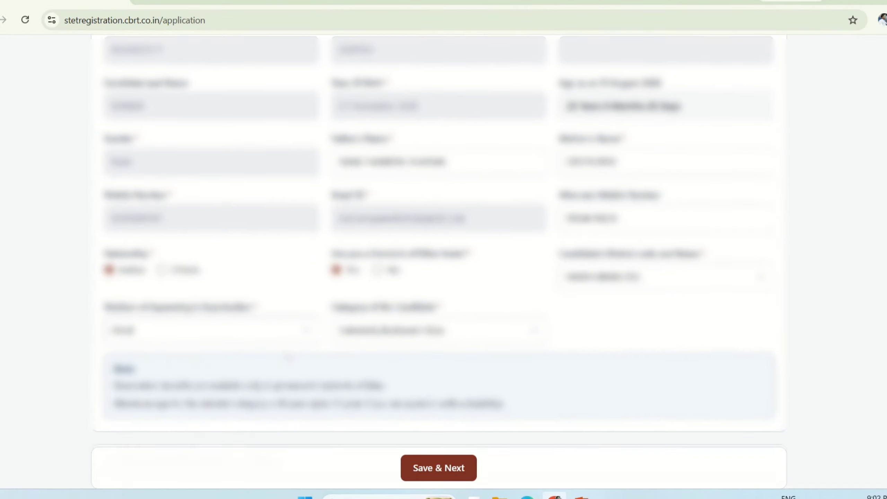
click(416, 463)
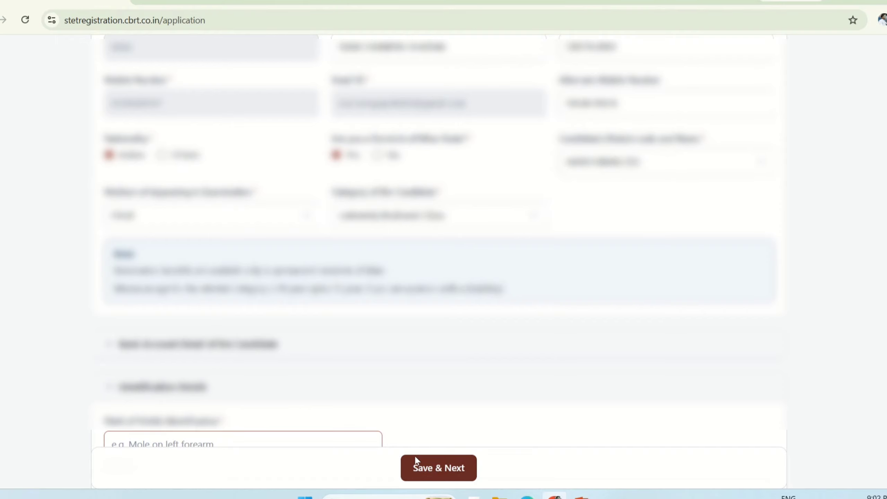
Enter 'RIGHT HAND MOLE' as the Mark of Visible Identification
scroll(370, 360, down, 2)
scroll(366, 359, down, 2)
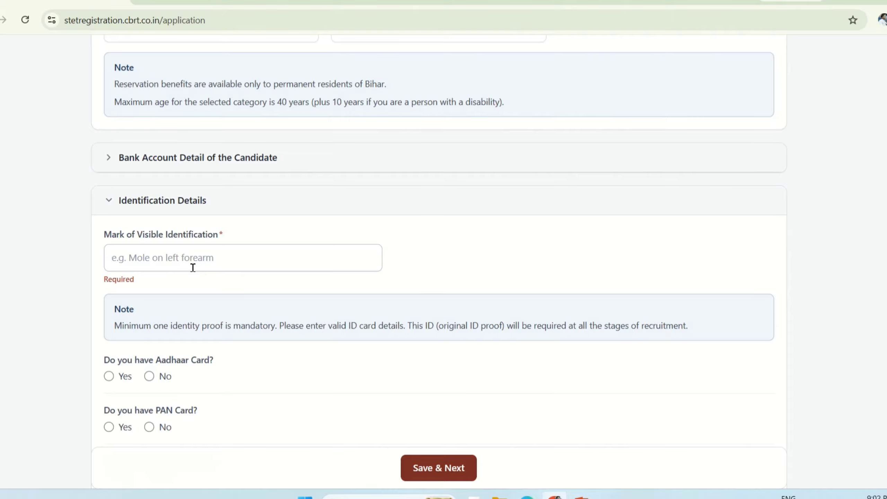
key(Tab)
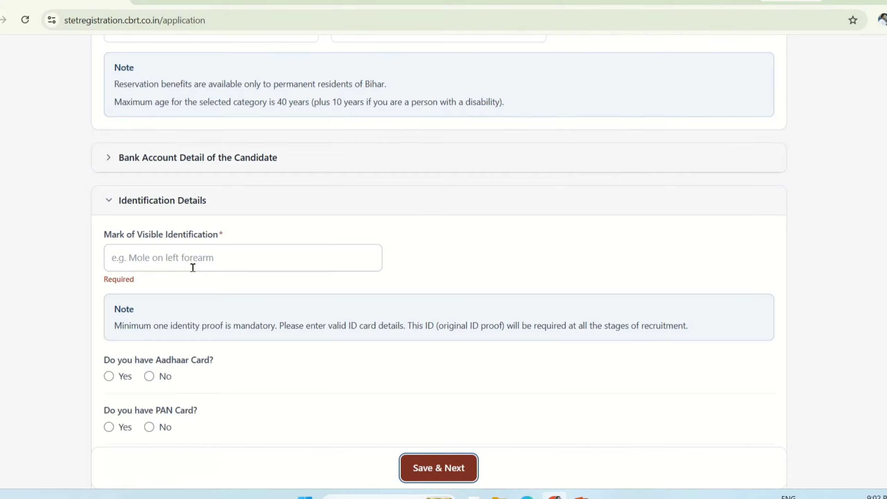
click(197, 266)
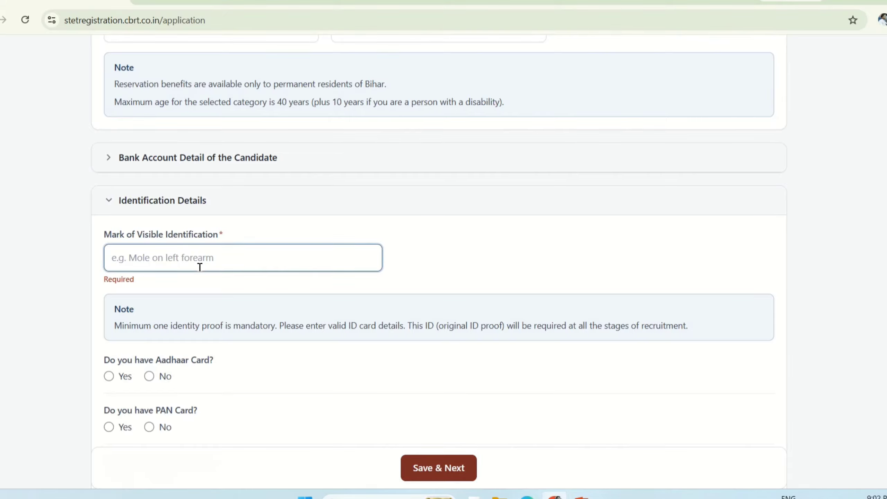
text(T)
key(BackSpace)
text(RIG)
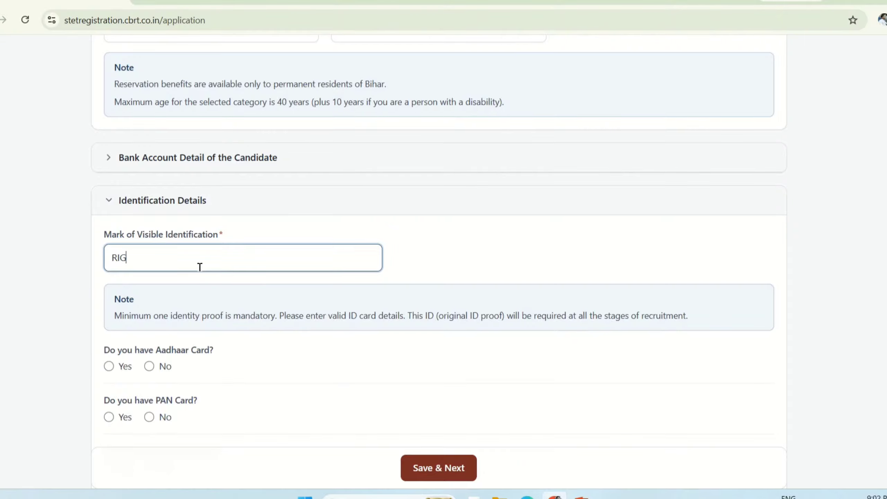
text(HT HAND MOLE)
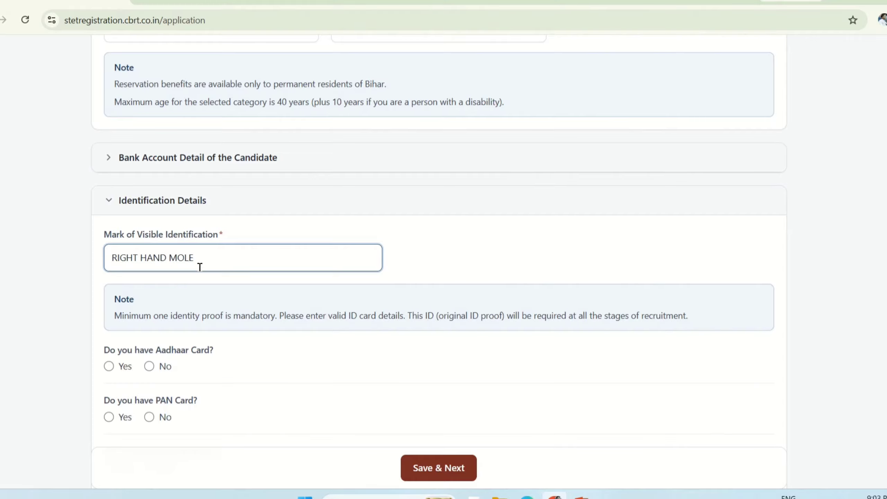
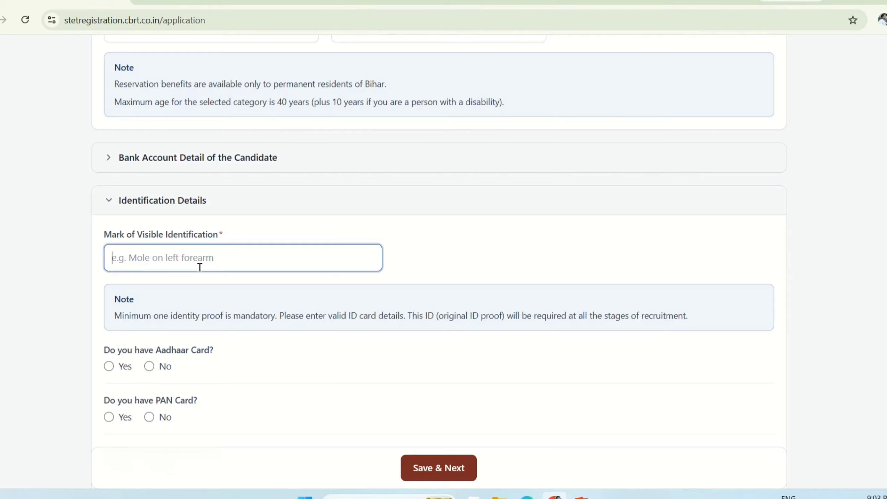
Enter 'MOLE ON THE RIGHT HAND' as the Mark of Visible Identification
text(MOLE O)
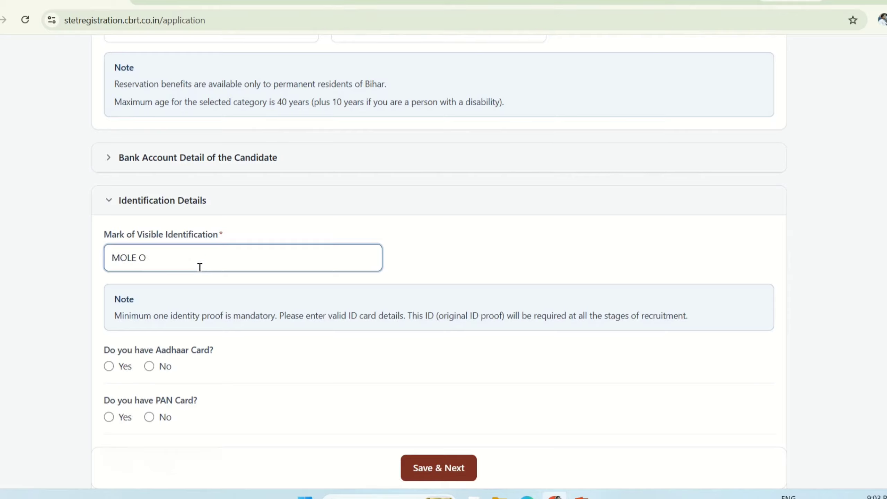
text(N THE RIGHT HAND)
scroll(200, 267, down, 4)
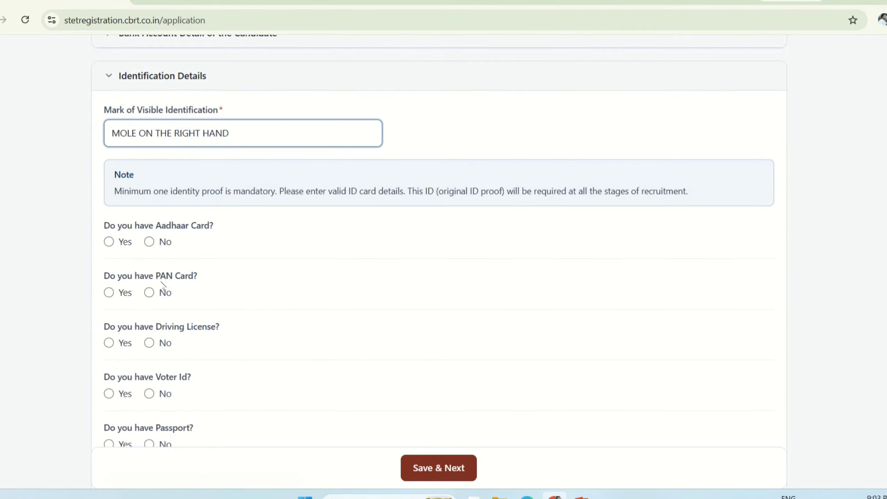
Declare an Aadhaar card, enter its number, give identity-proof consent, and save
click(109, 242)
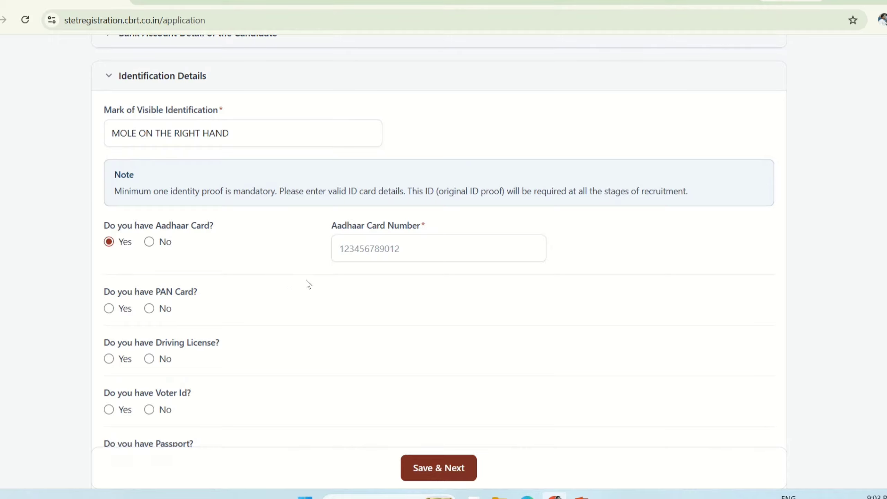
click(344, 249)
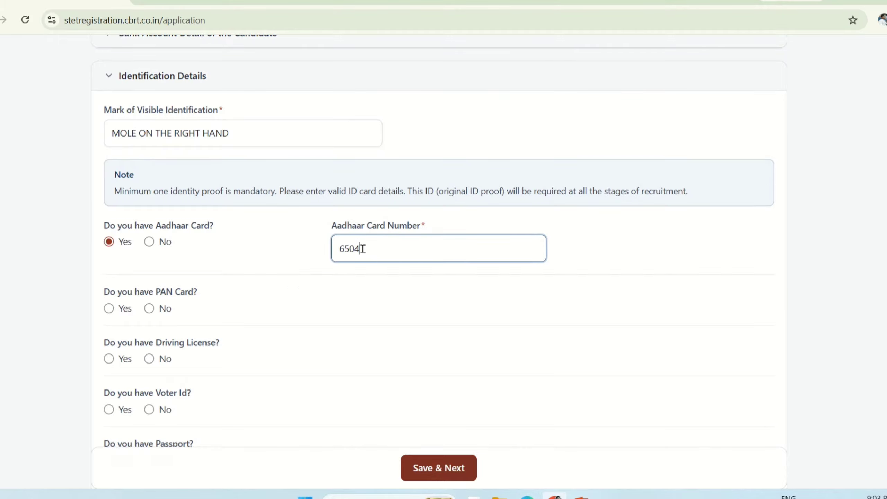
scroll(334, 336, down, 2)
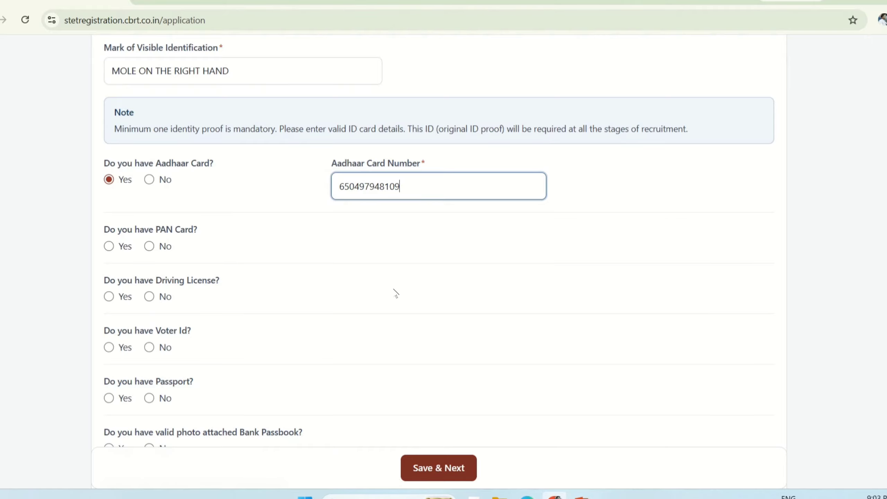
scroll(394, 293, down, 6)
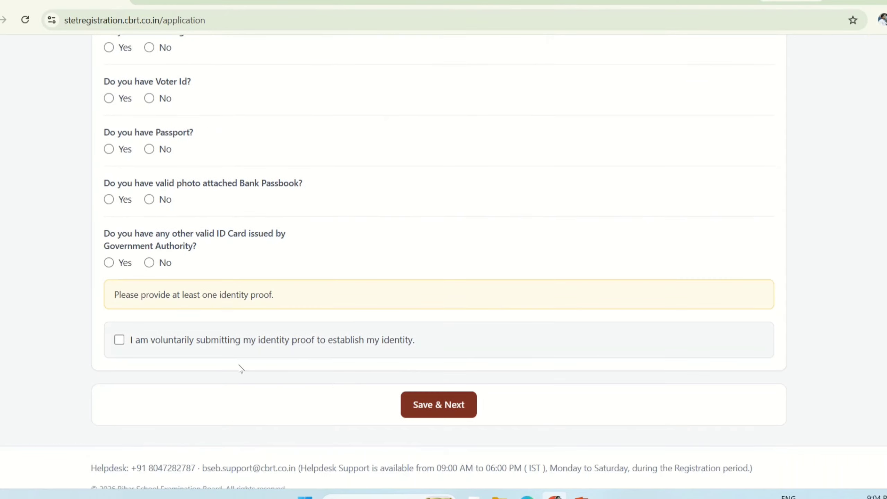
click(127, 340)
click(444, 404)
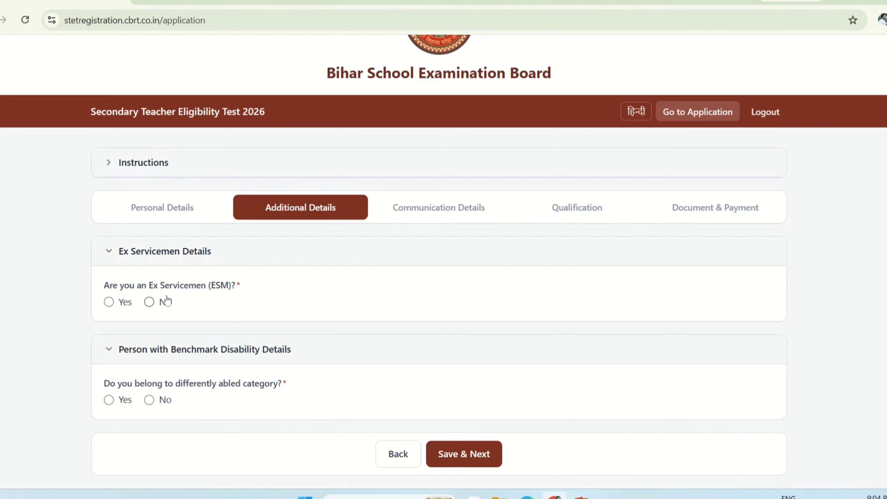
Answer No to ex-serviceman and differently abled, then save the additional details
click(149, 302)
scroll(164, 345, down, 2)
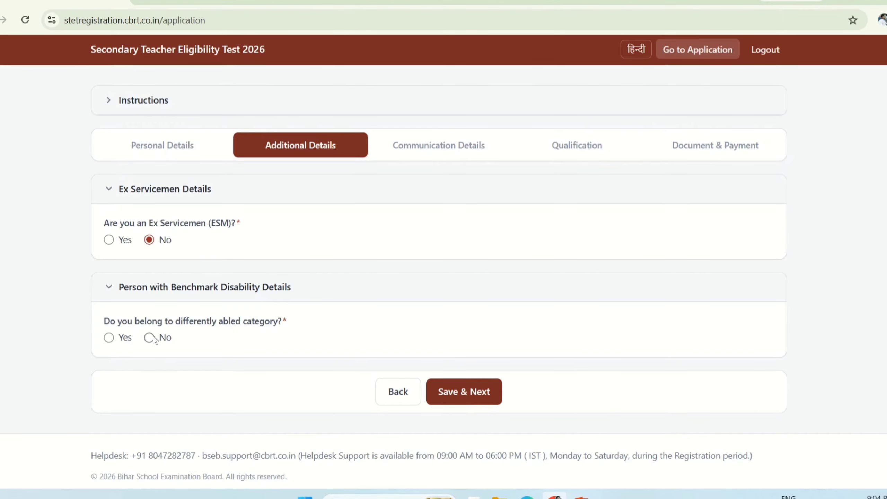
click(149, 337)
click(465, 392)
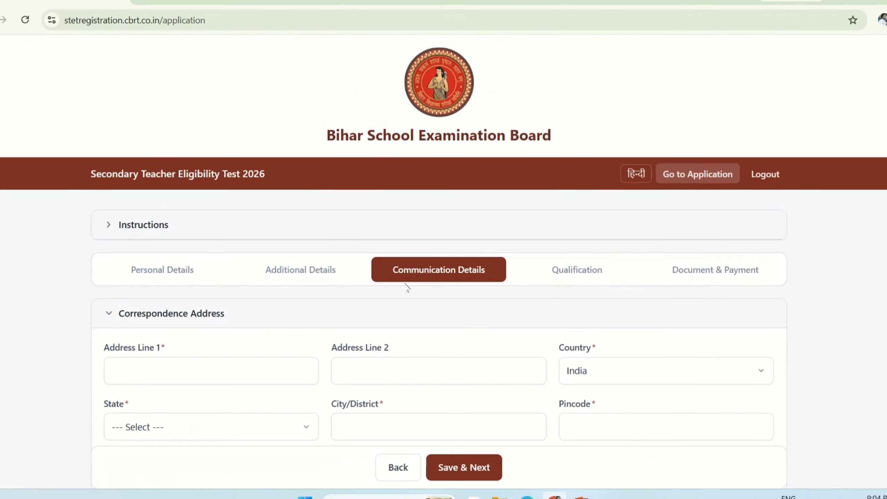
Fill the correspondence address with pincode, state Bihar, district and first address line
scroll(406, 287, down, 3)
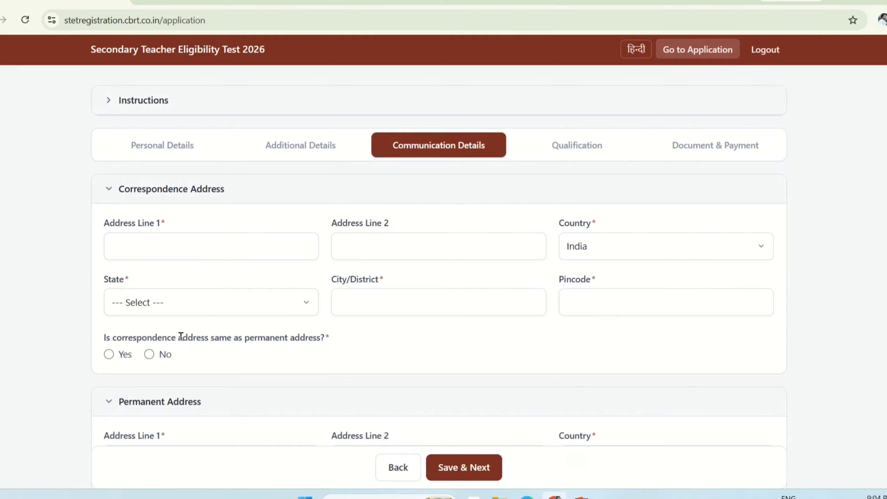
click(574, 303)
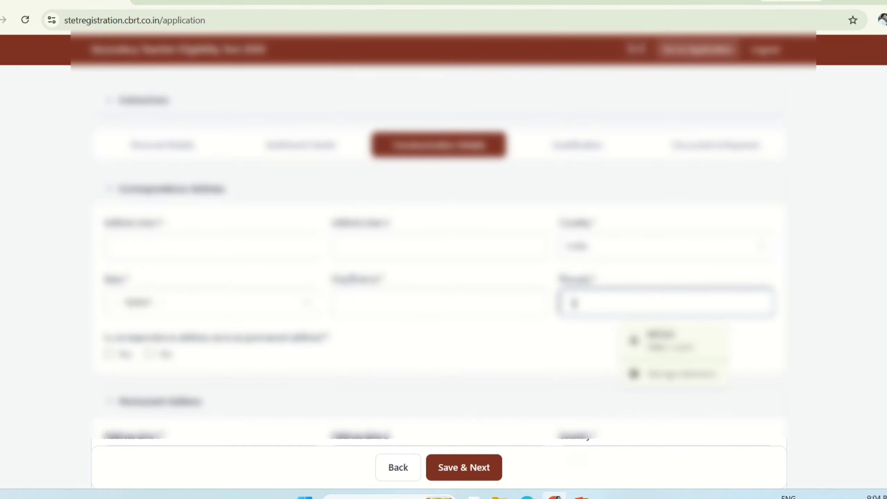
text(847226)
click(199, 307)
click(157, 59)
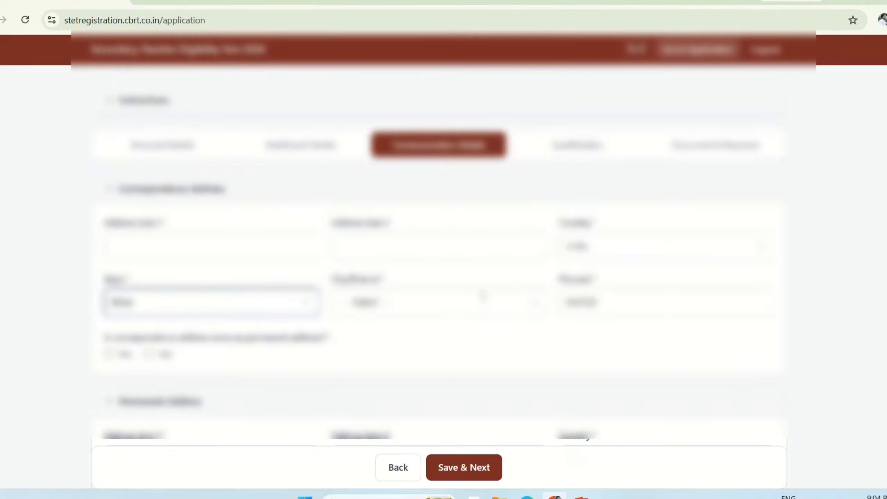
click(439, 300)
text(ma)
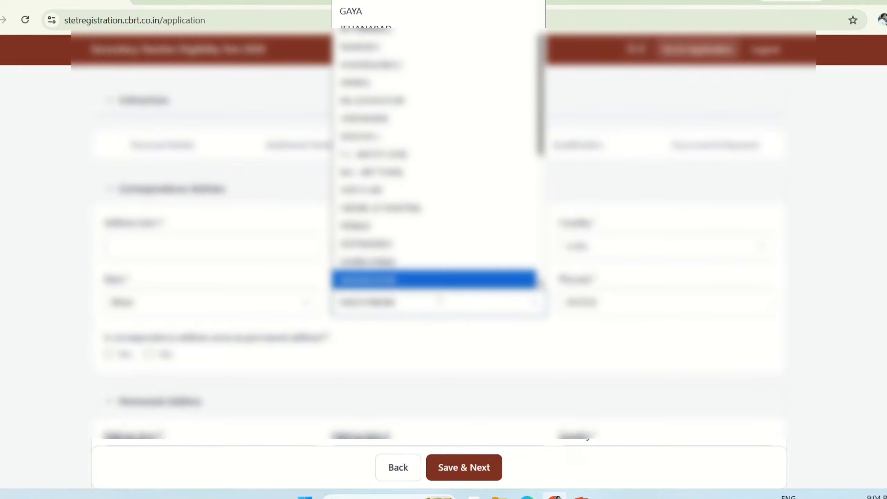
key(Return)
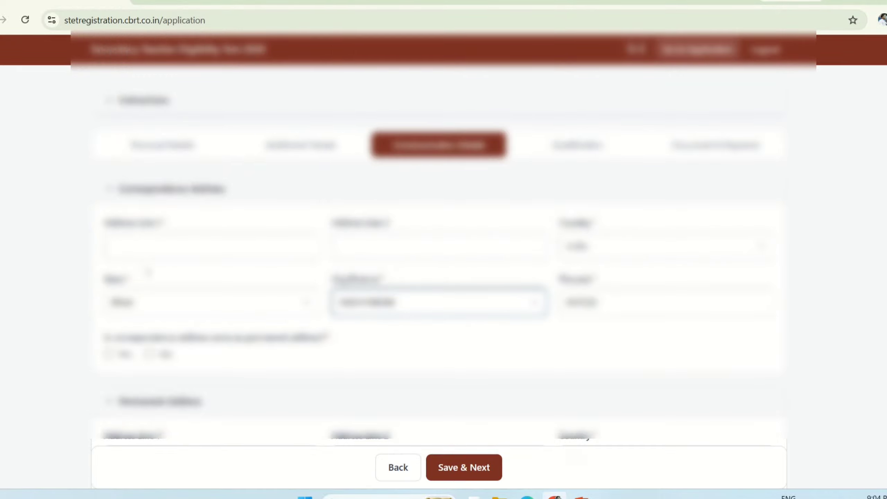
click(149, 248)
text(madhubani b)
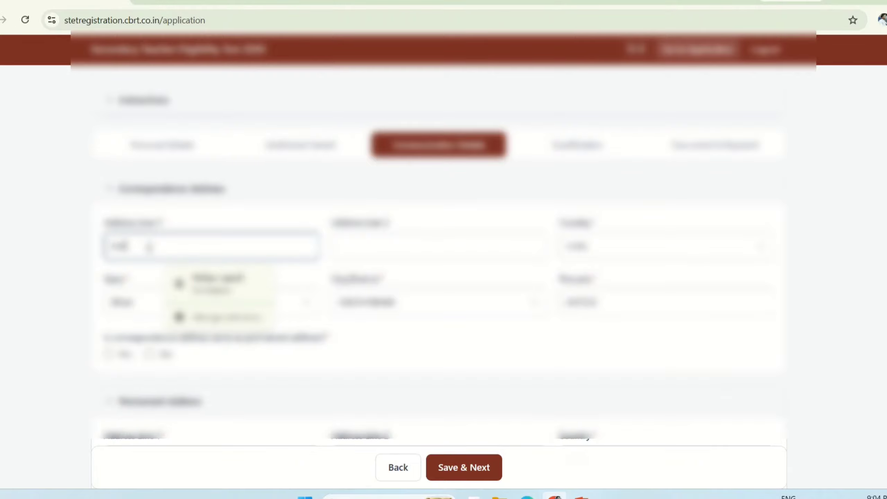
text(ihar)
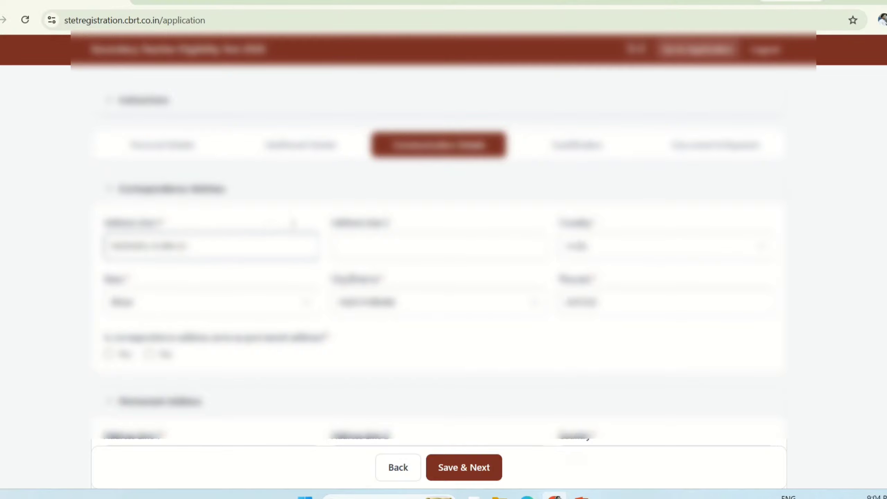
Make the permanent address the same as correspondence and save communication details
scroll(418, 258, down, 4)
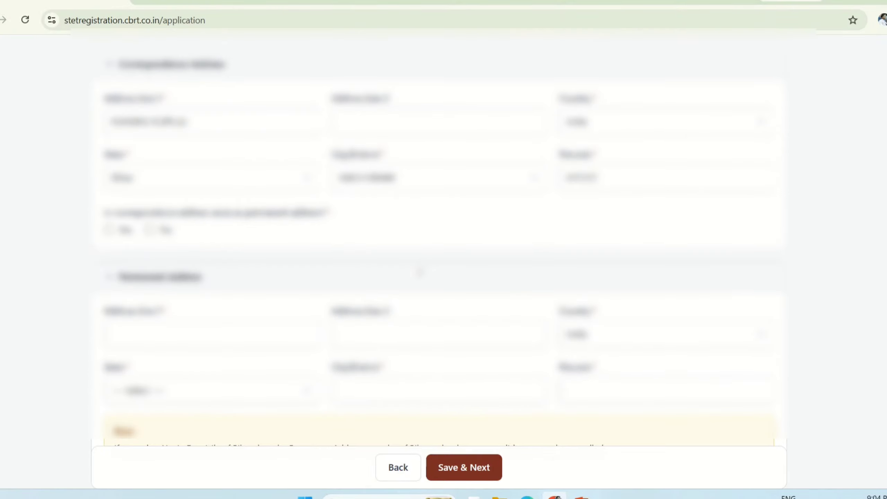
scroll(419, 272, down, 2)
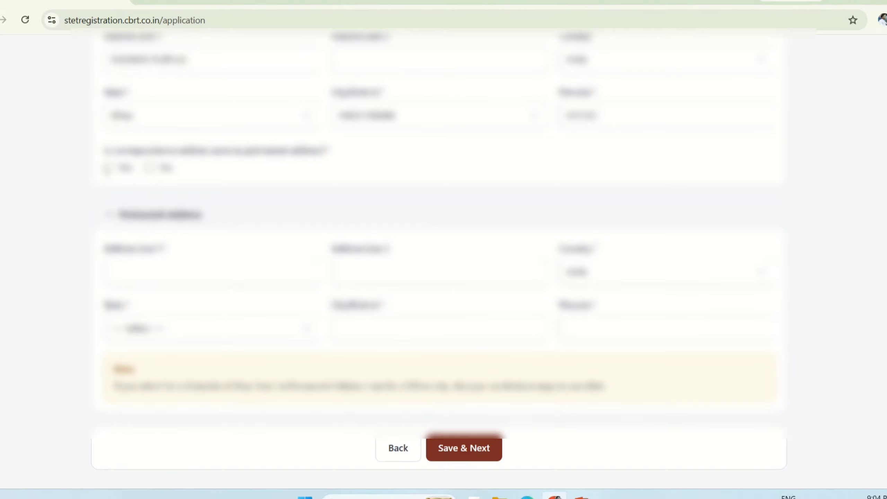
click(109, 167)
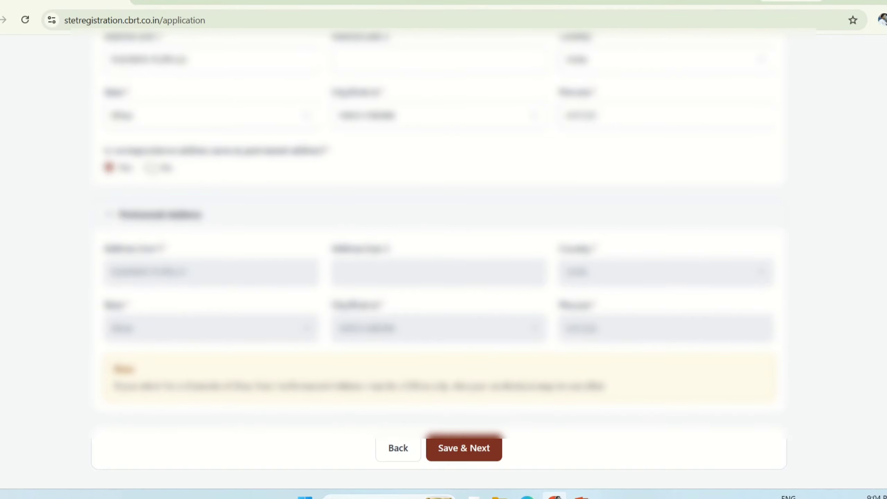
scroll(310, 394, down, 2)
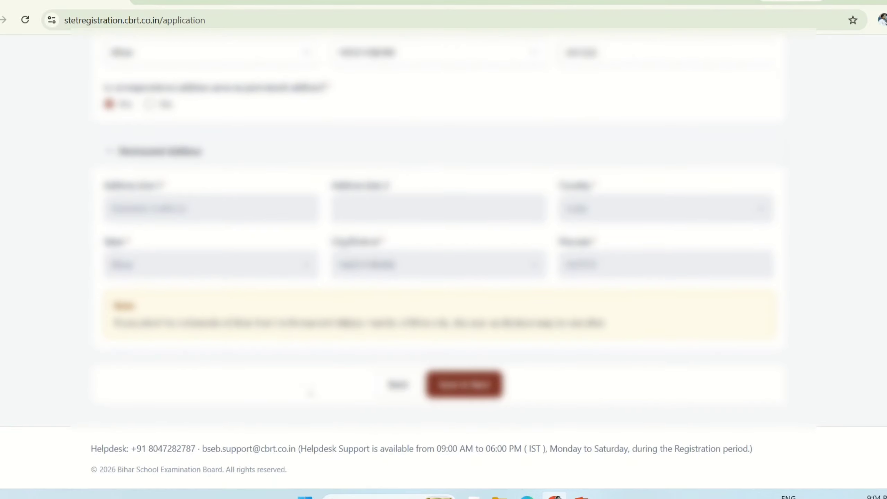
click(455, 384)
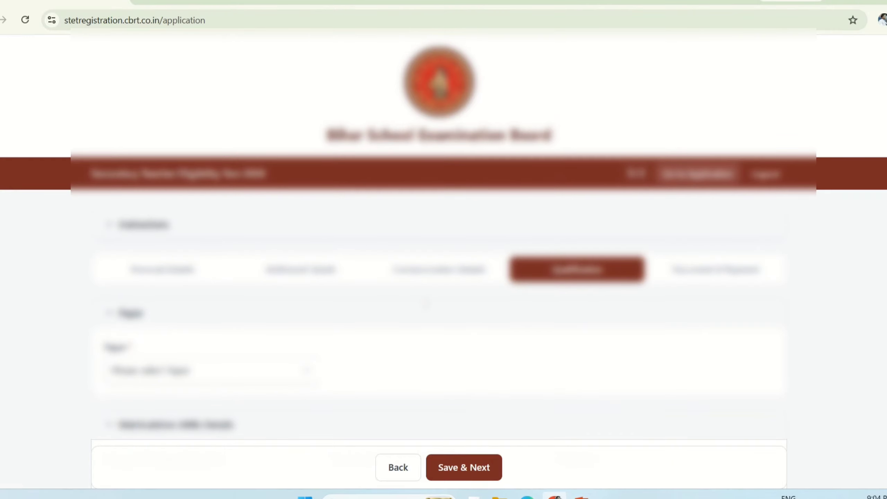
scroll(268, 301, down, 2)
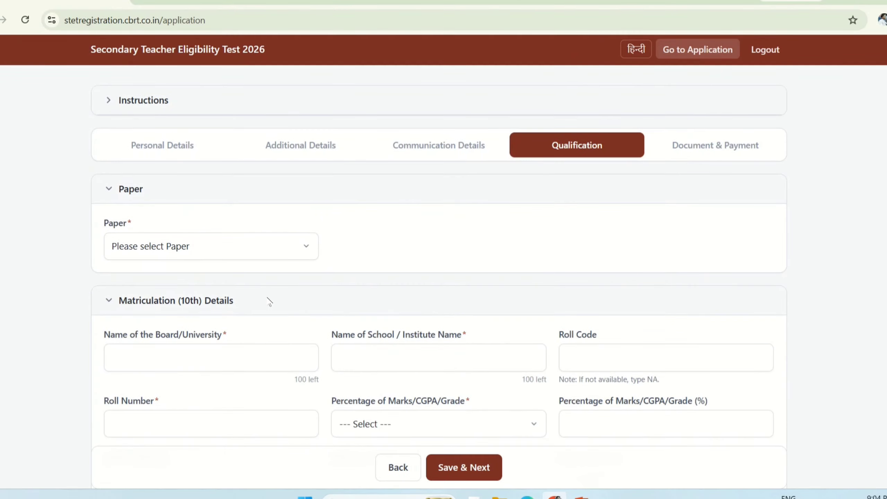
Choose Paper II with Sanskrit (204) as the subject offered
click(226, 249)
click(202, 305)
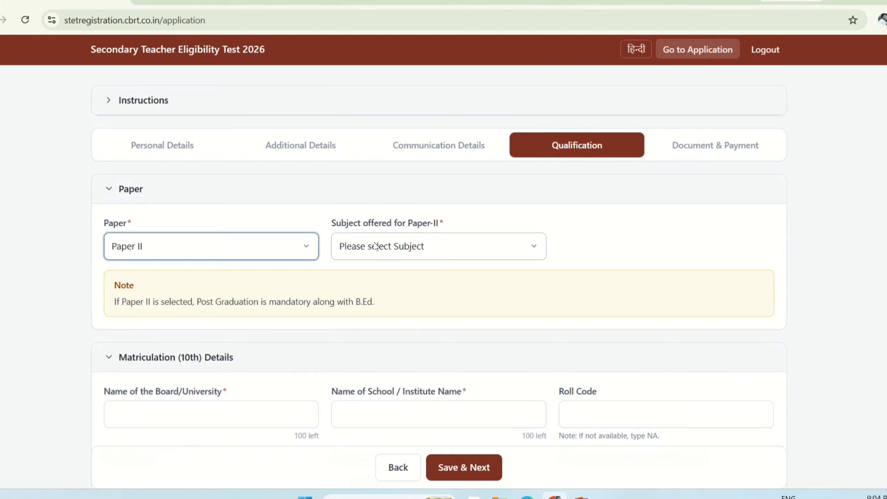
click(287, 247)
click(287, 247)
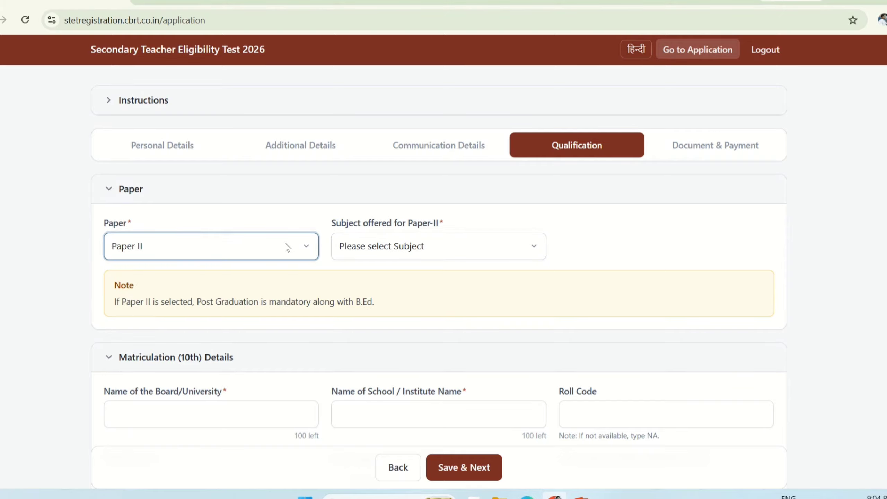
click(418, 247)
scroll(417, 210, down, 1)
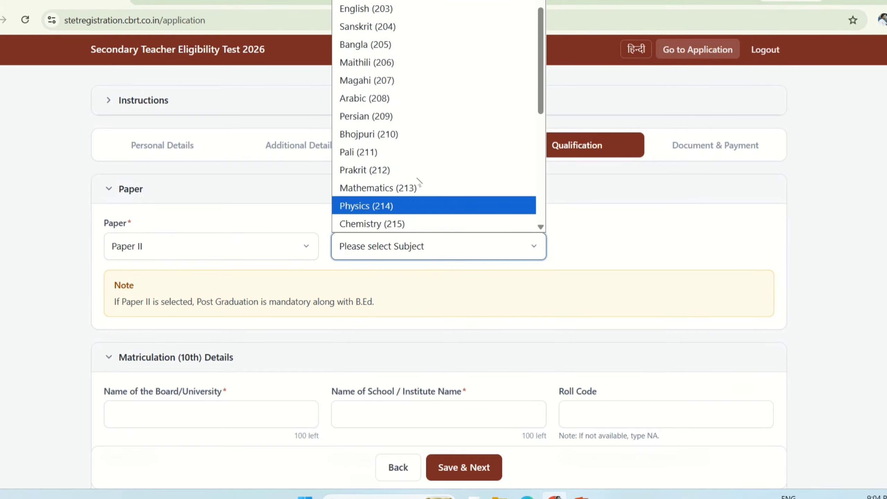
click(408, 28)
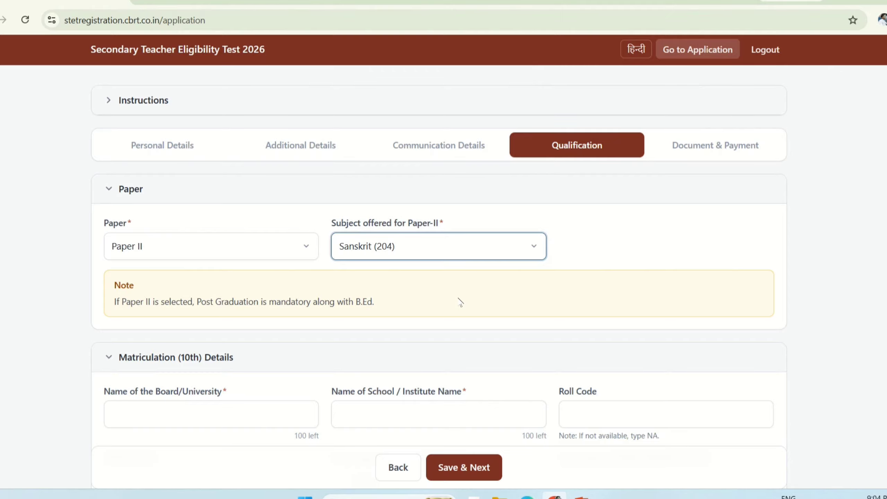
Scroll through the Qualification sections to review the details
scroll(454, 305, down, 4)
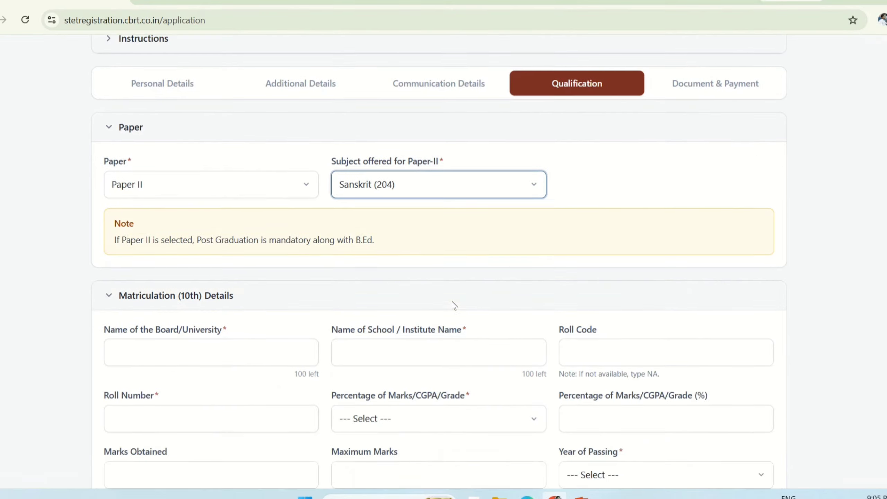
scroll(452, 302, down, 2)
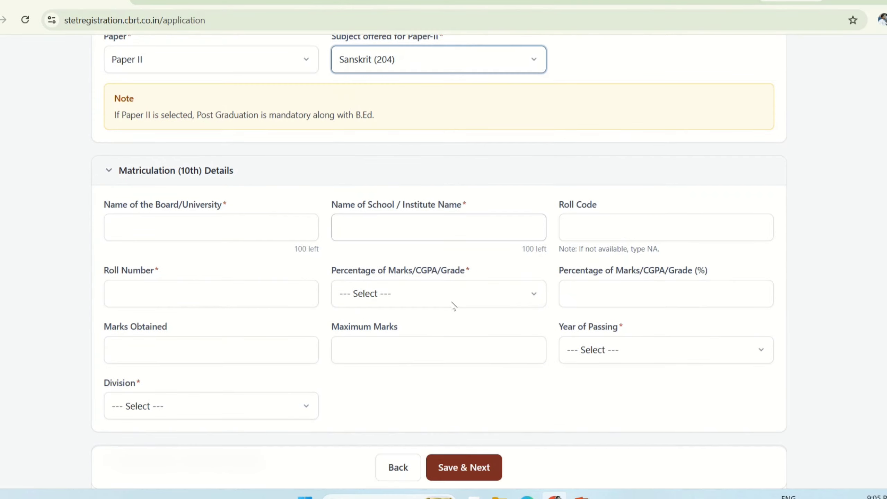
scroll(454, 305, up, 2)
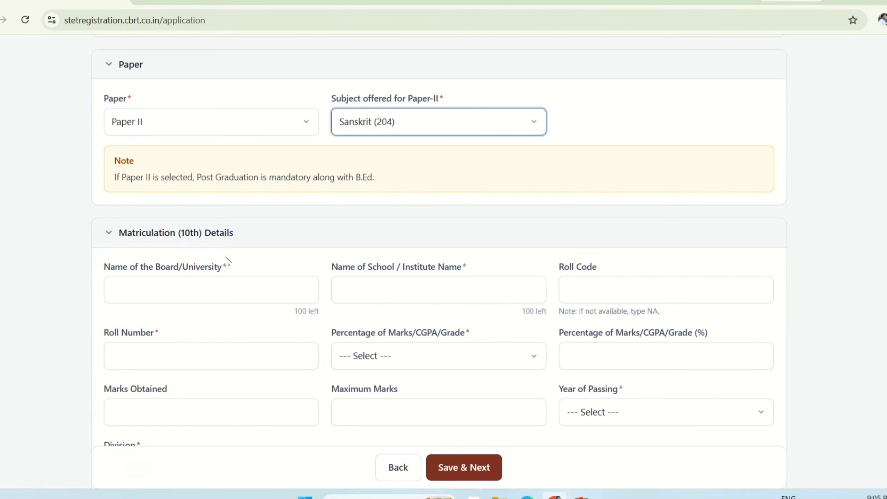
scroll(231, 262, down, 2)
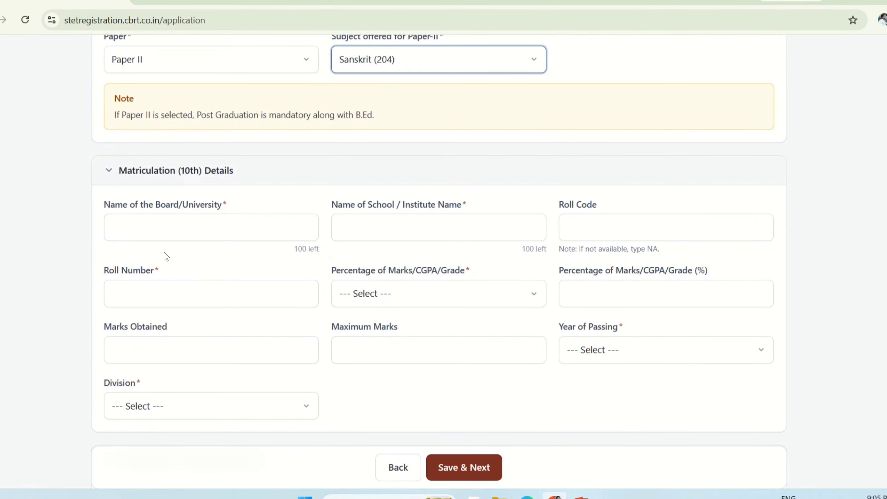
scroll(356, 220, down, 2)
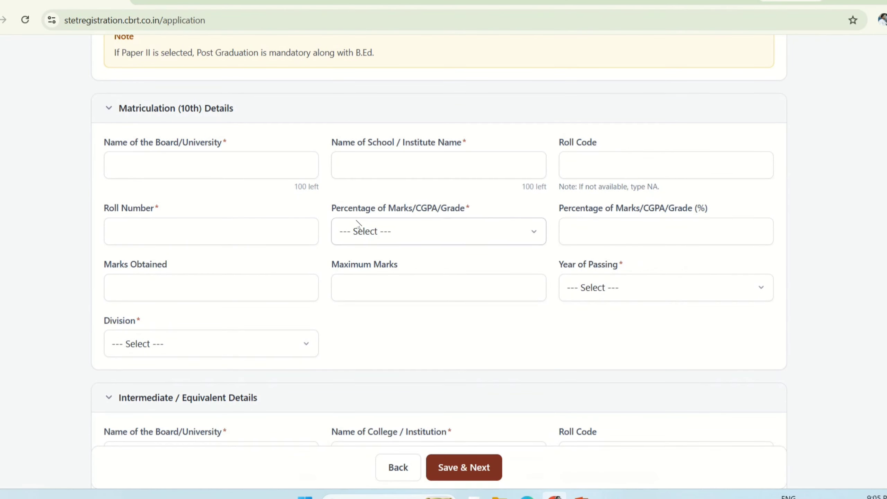
scroll(357, 222, down, 4)
scroll(357, 222, down, 8)
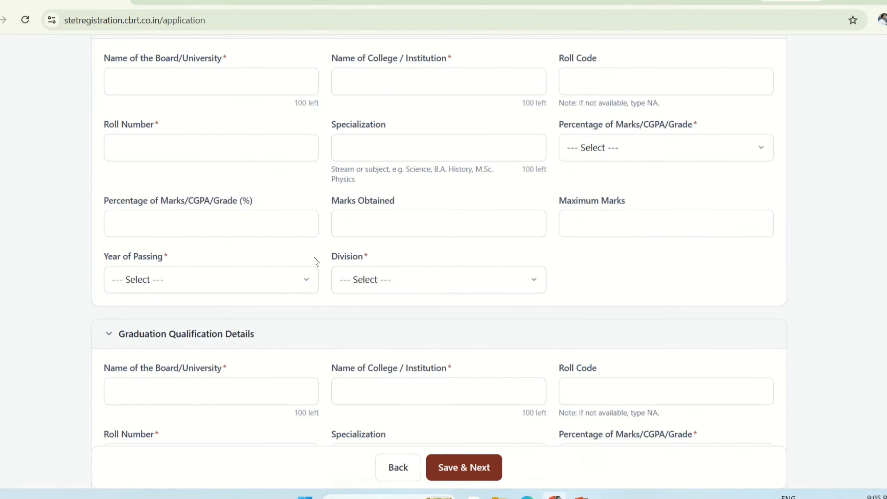
scroll(359, 255, down, 2)
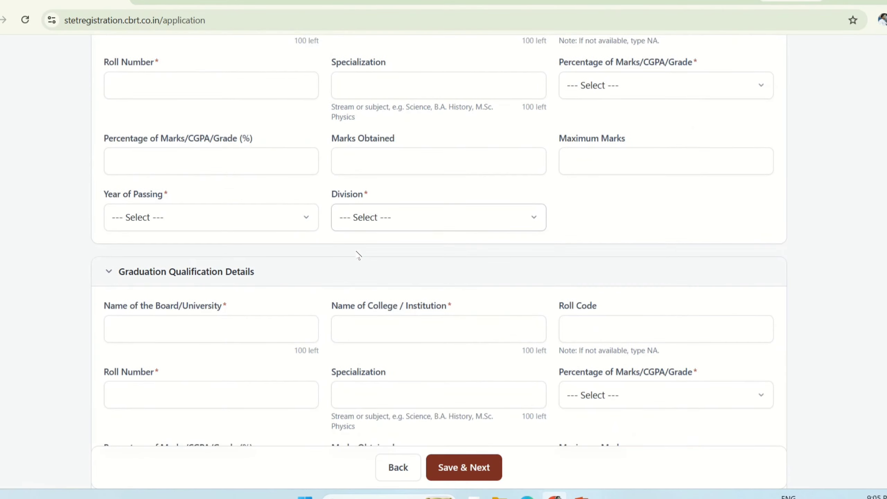
scroll(359, 255, down, 2)
scroll(360, 261, down, 2)
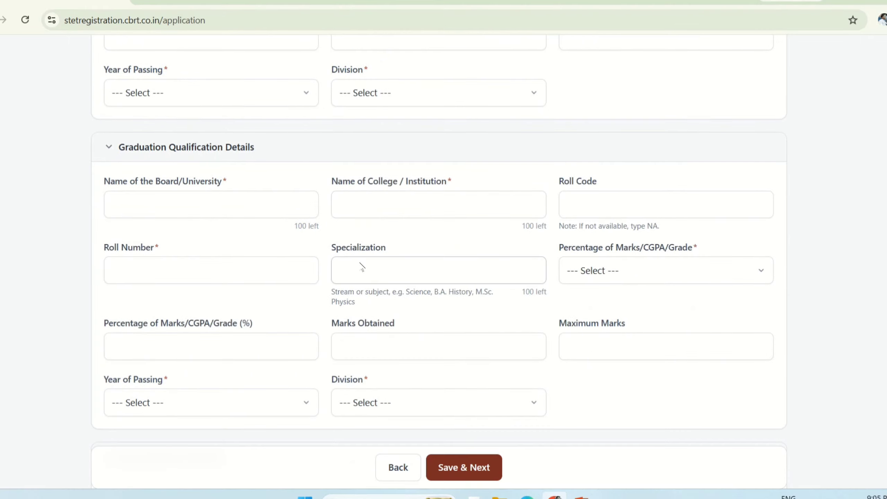
scroll(360, 263, down, 2)
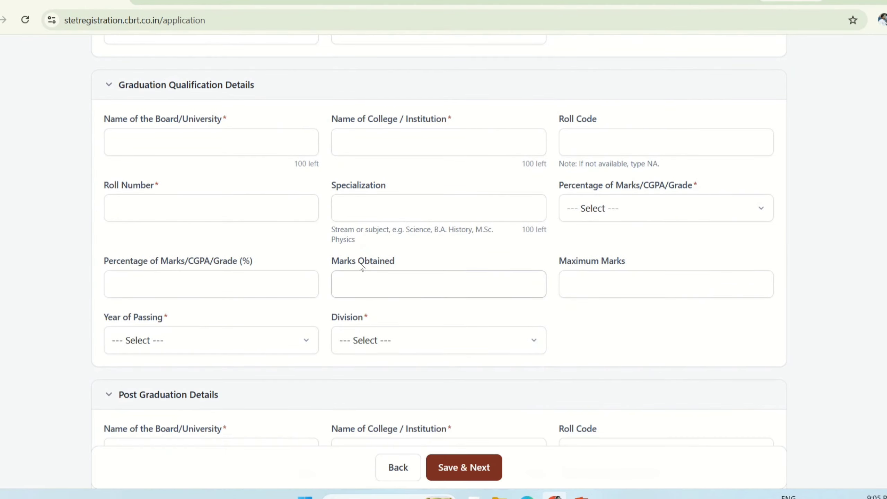
scroll(362, 265, down, 6)
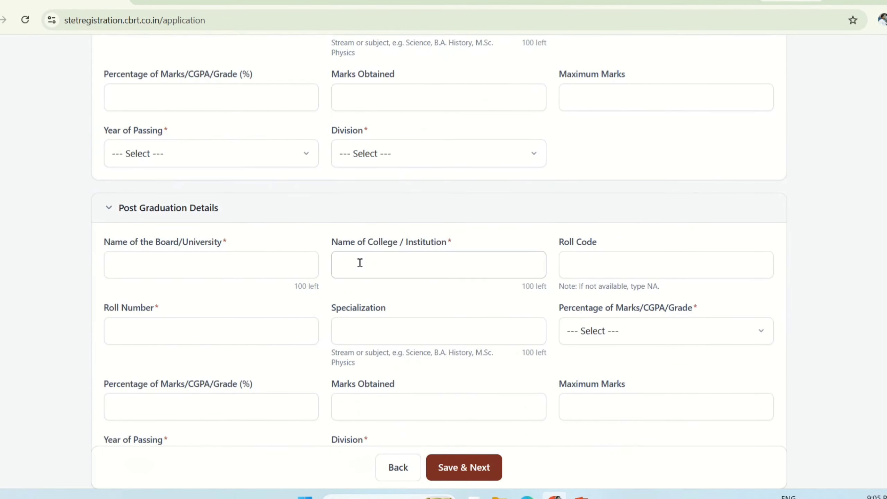
scroll(360, 262, down, 2)
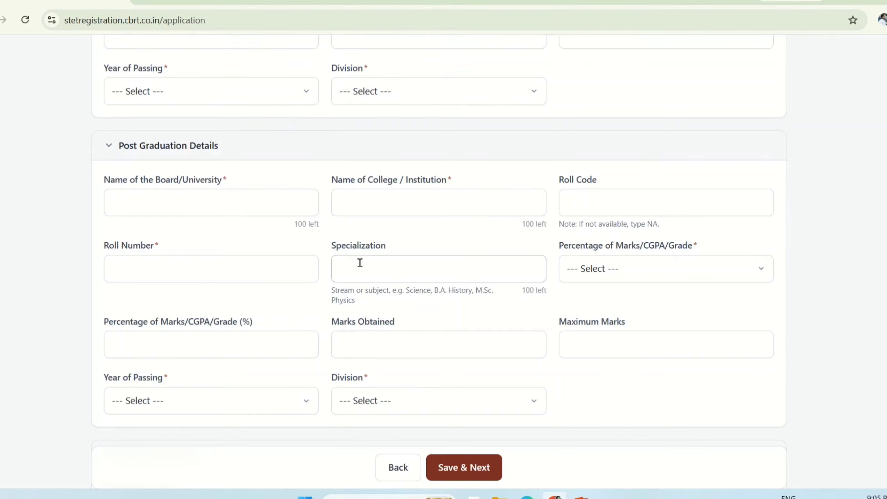
scroll(359, 262, down, 11)
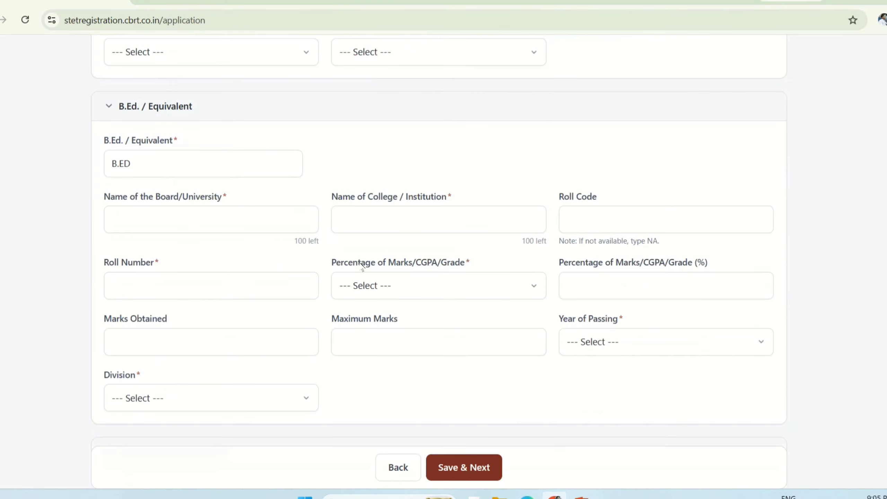
scroll(362, 265, down, 4)
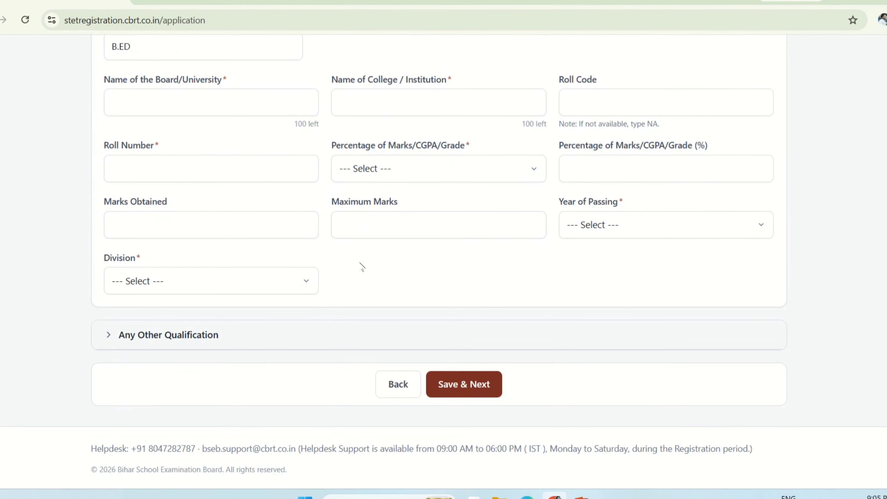
scroll(362, 267, up, 20)
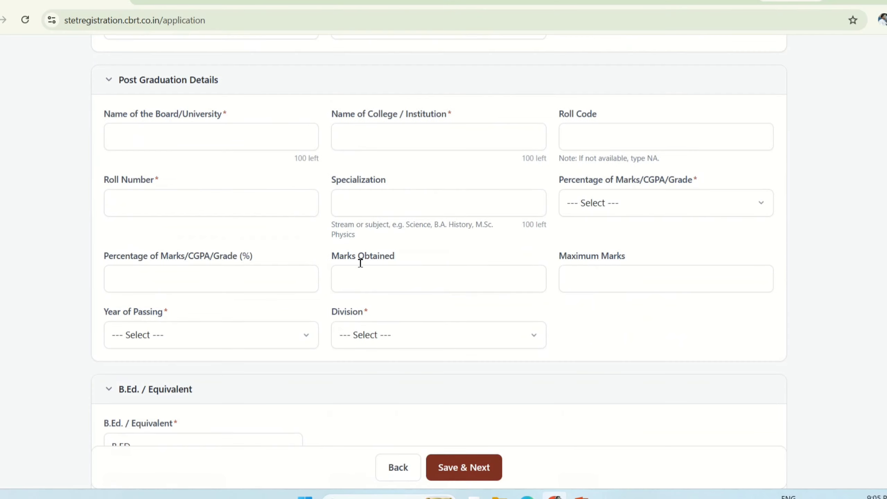
scroll(363, 267, up, 4)
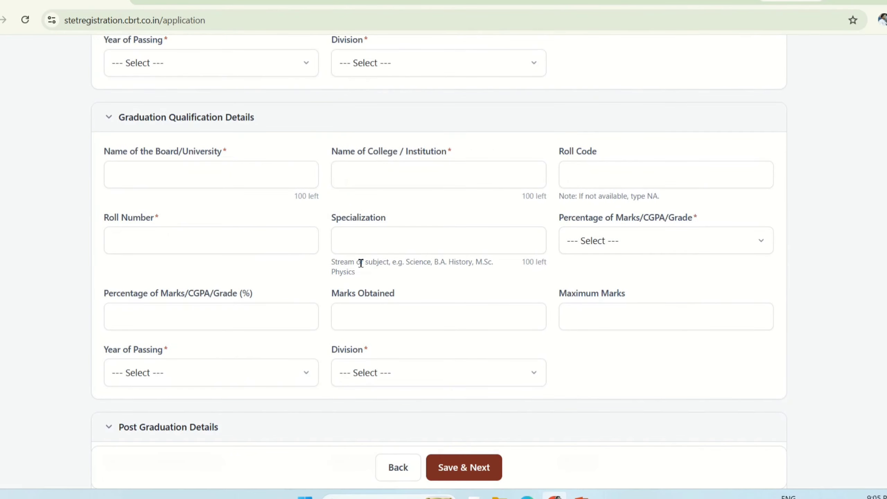
scroll(361, 262, up, 20)
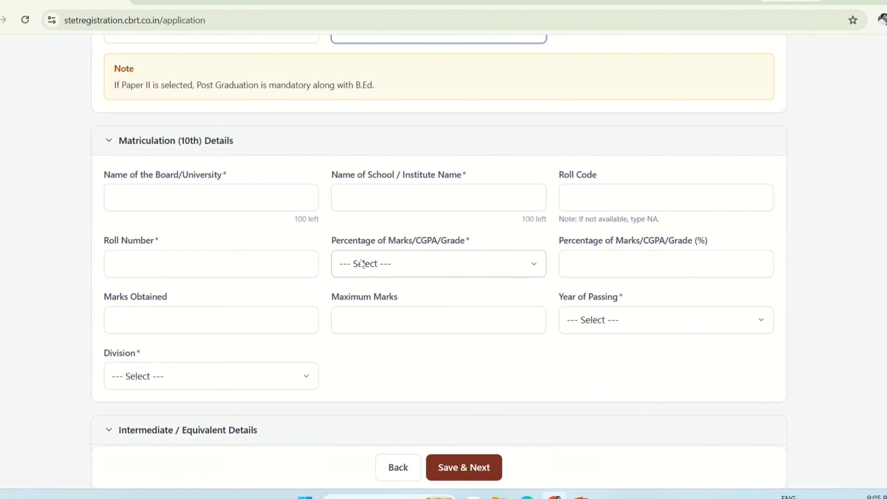
scroll(362, 263, up, 2)
scroll(362, 263, down, 2)
mouse_move(401, 14)
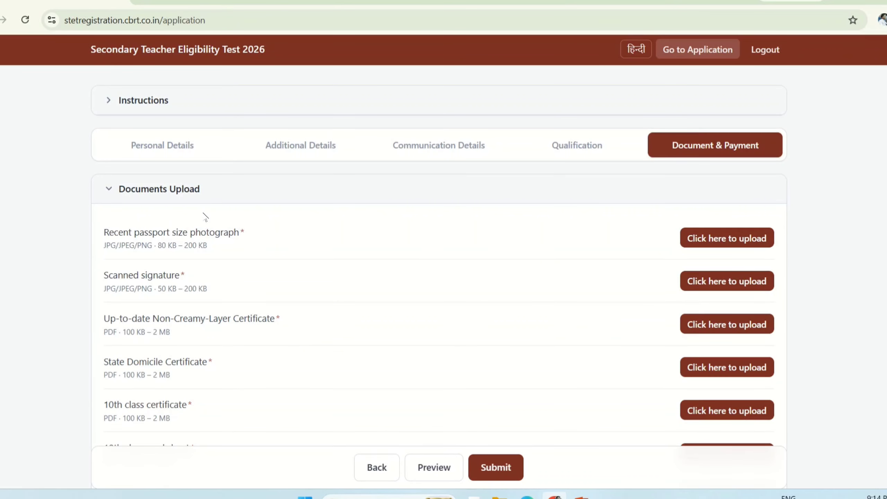
Upload the passport-size photograph jpg (148 KB) from the Desktop folder
scroll(356, 212, down, 2)
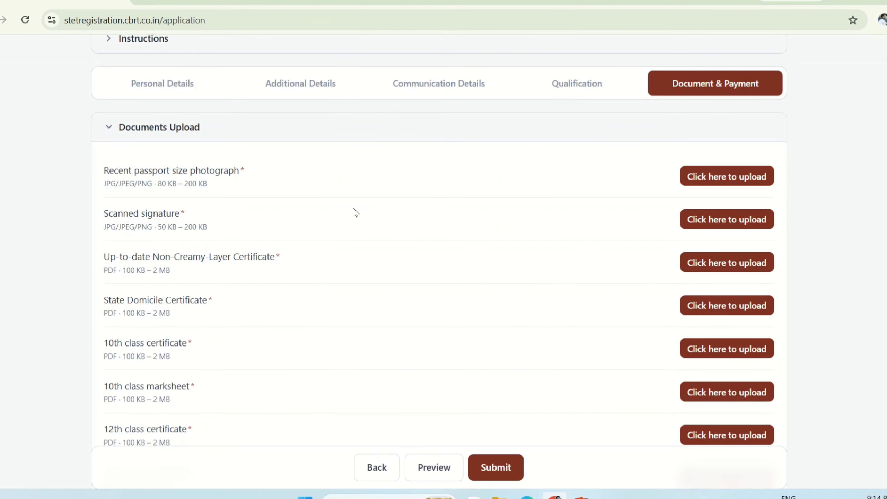
click(729, 175)
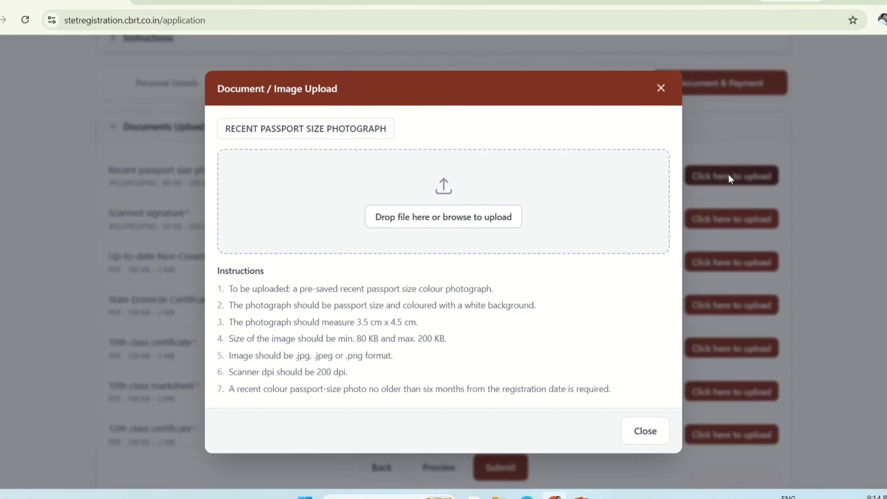
click(448, 220)
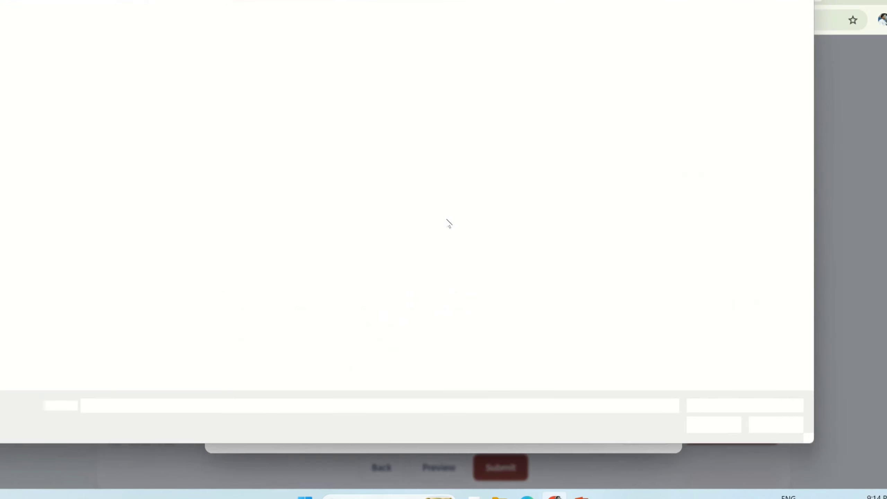
click(32, 108)
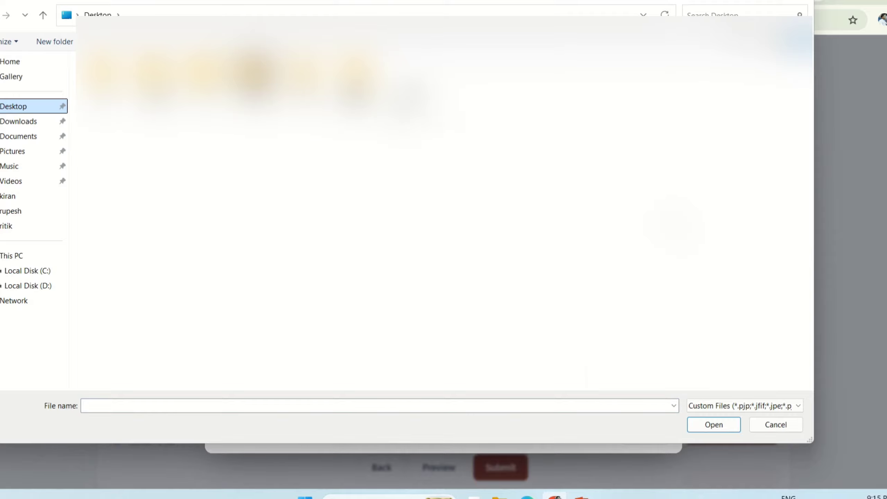
double_click(251, 77)
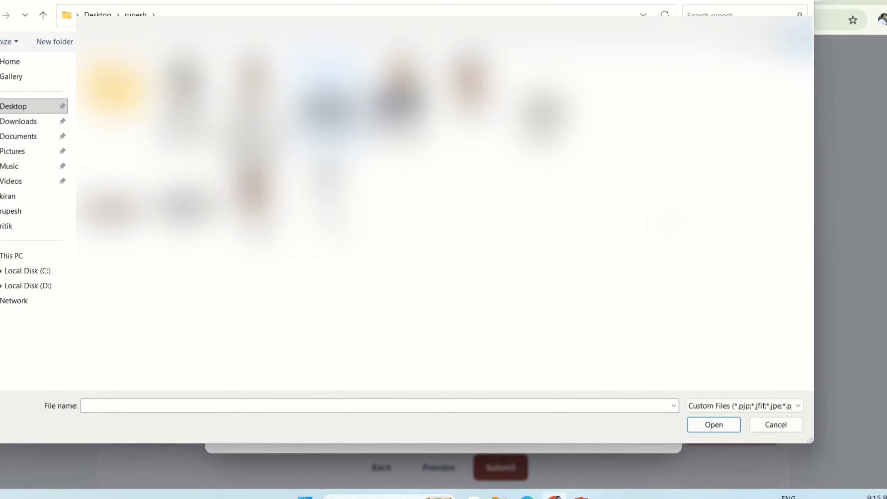
click(397, 112)
click(712, 424)
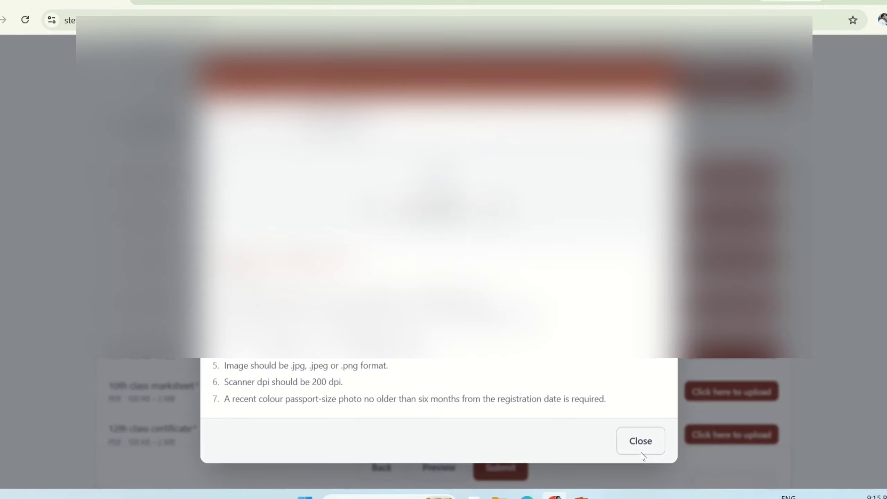
click(640, 443)
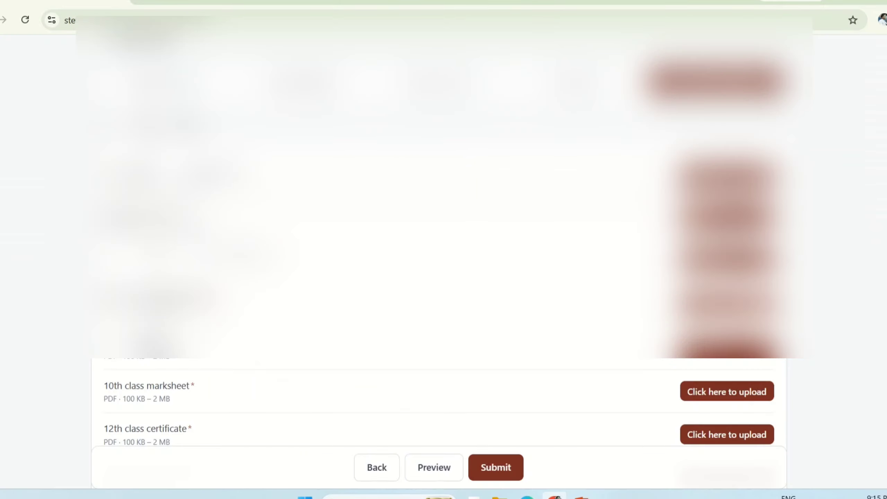
click(727, 176)
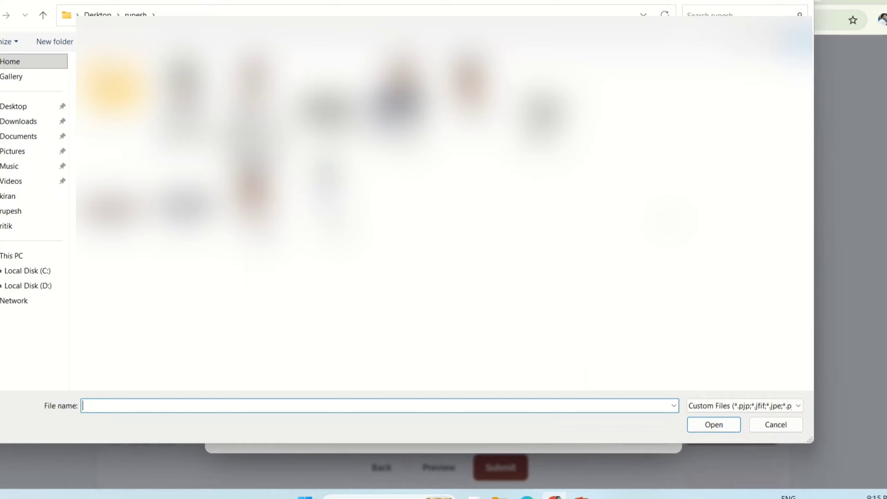
click(471, 94)
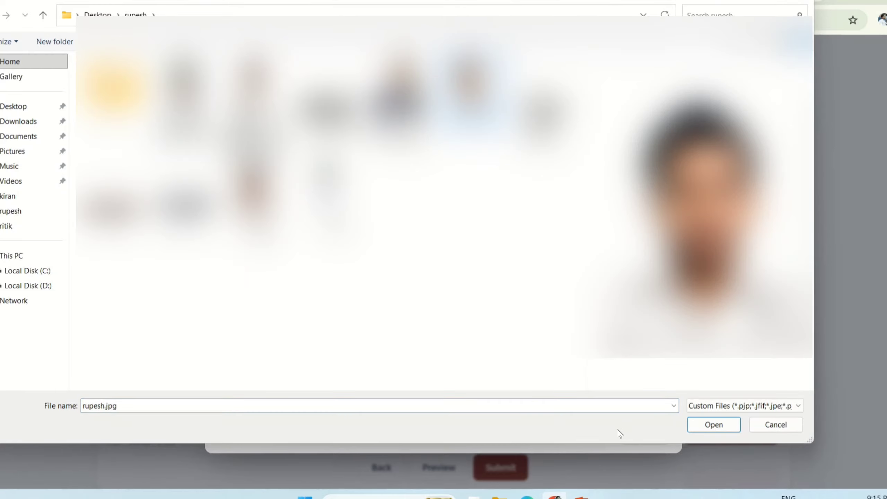
click(693, 424)
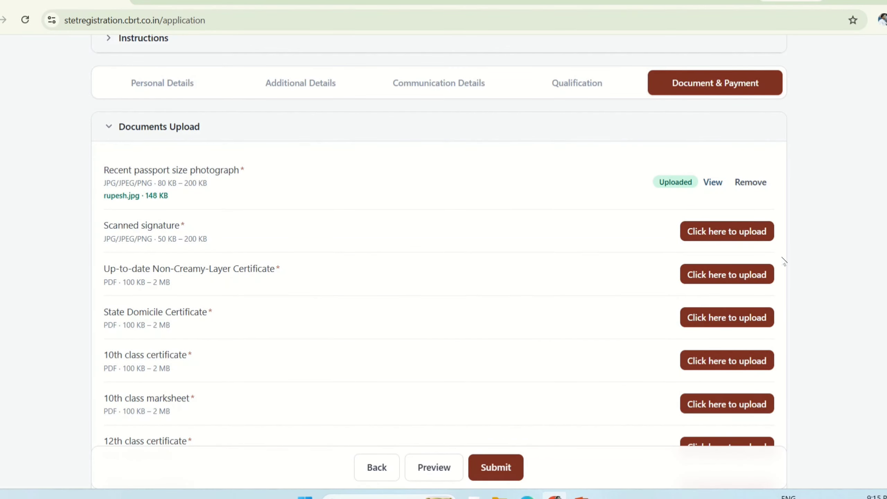
Try two different image files in the signature upload window
click(752, 232)
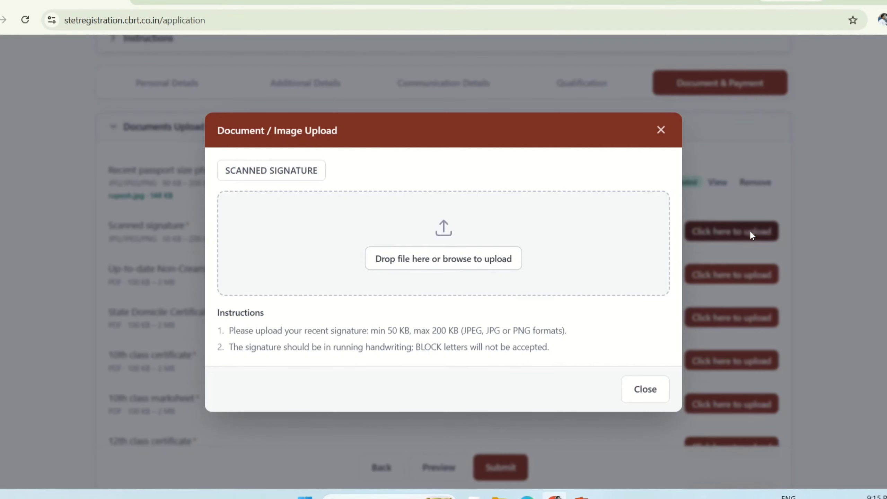
click(469, 258)
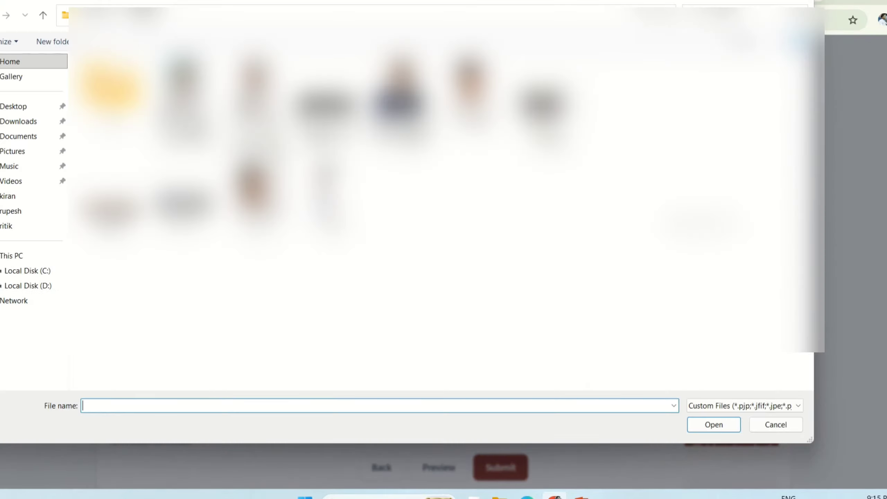
click(696, 218)
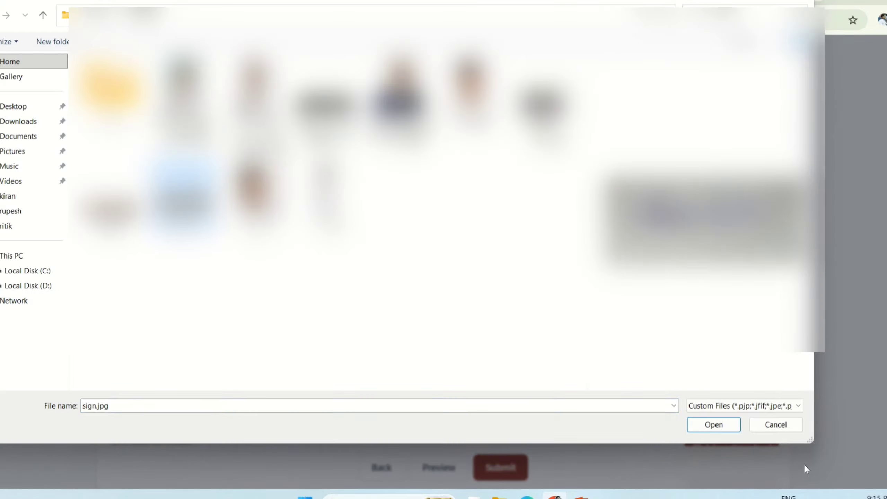
click(713, 424)
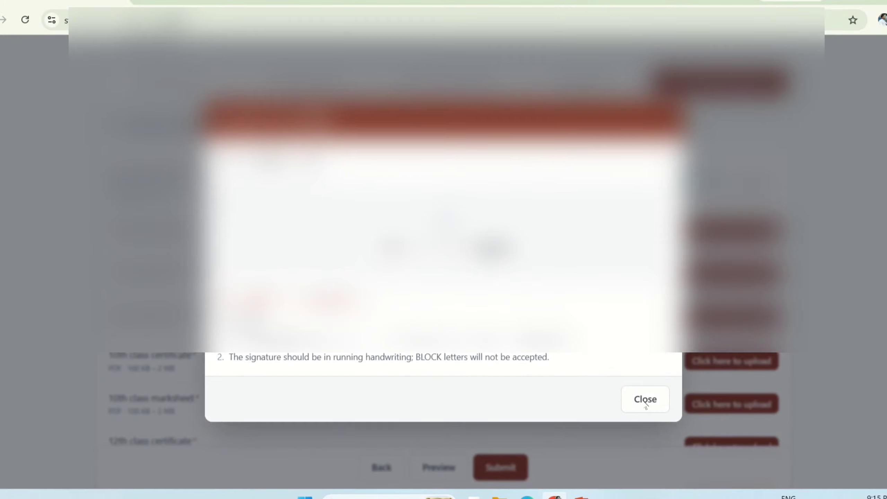
click(645, 399)
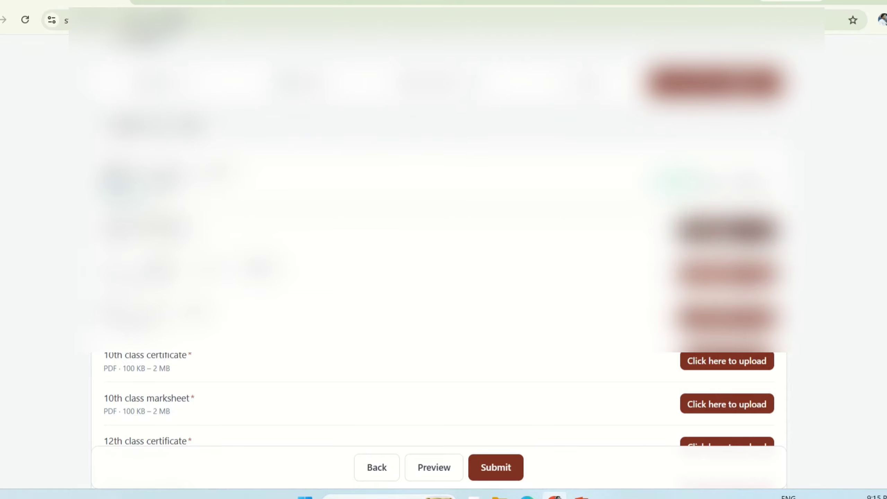
click(731, 230)
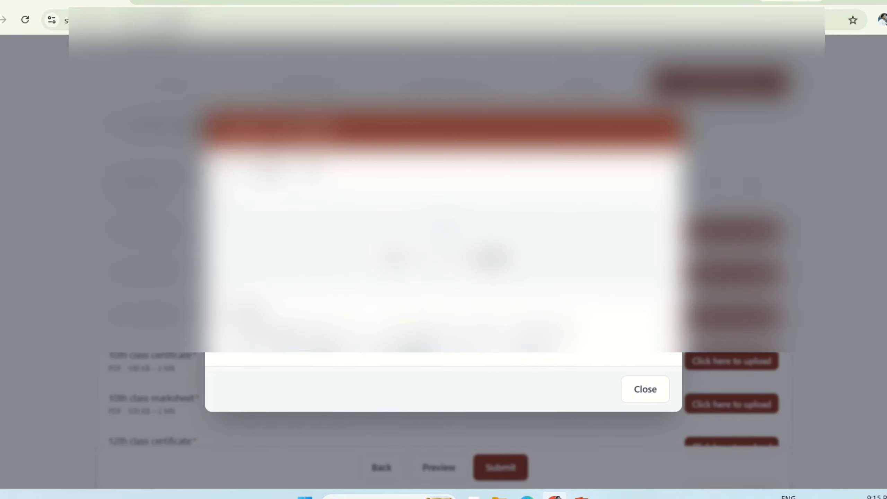
click(491, 257)
click(326, 101)
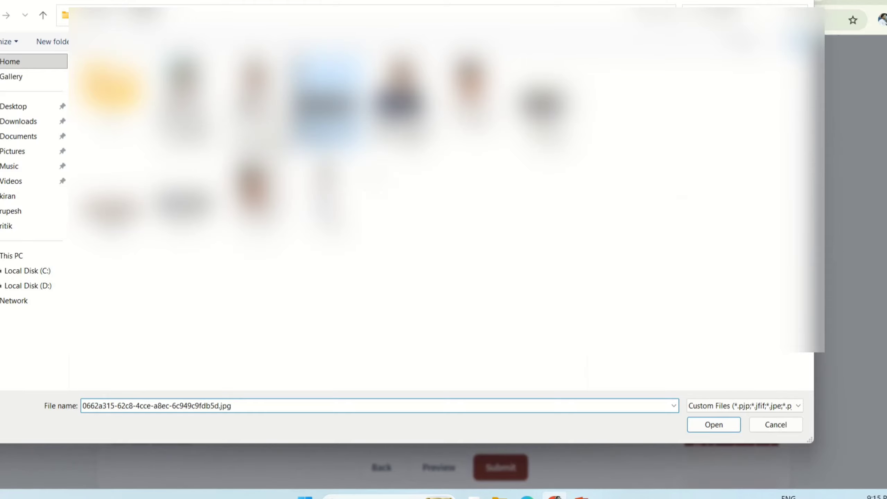
click(714, 424)
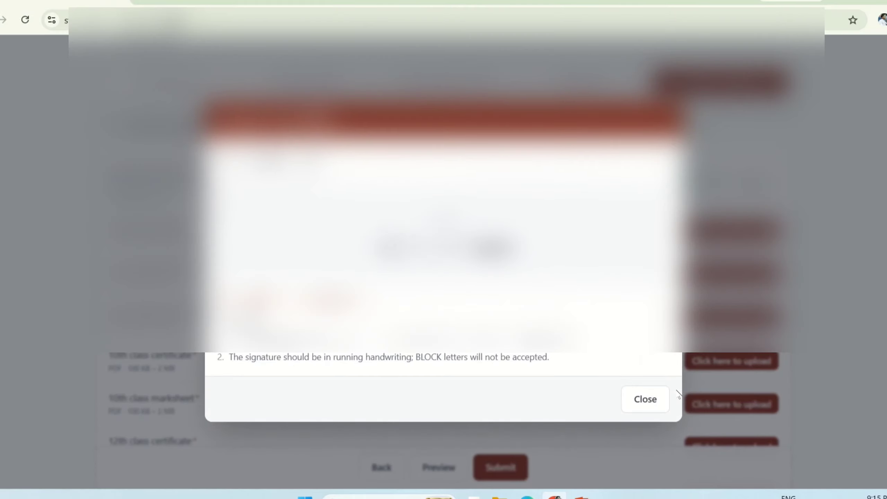
click(648, 398)
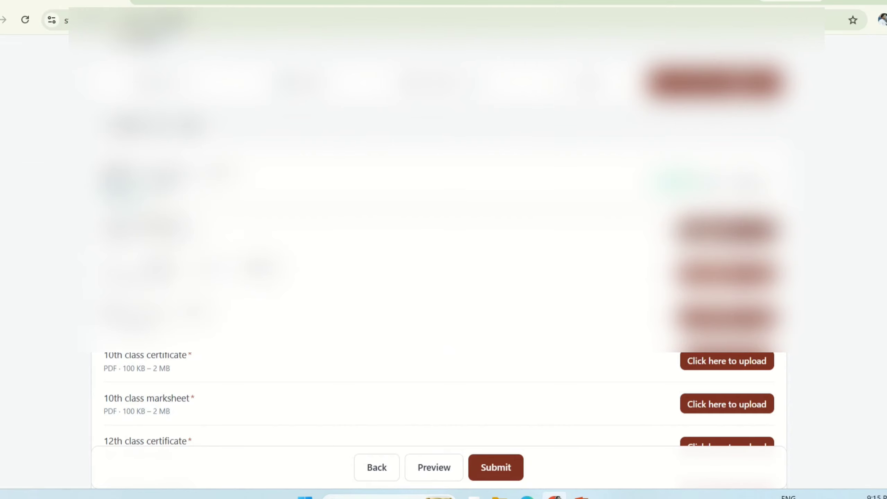
Select sign.jpeg as the signature file and close the upload window
click(726, 232)
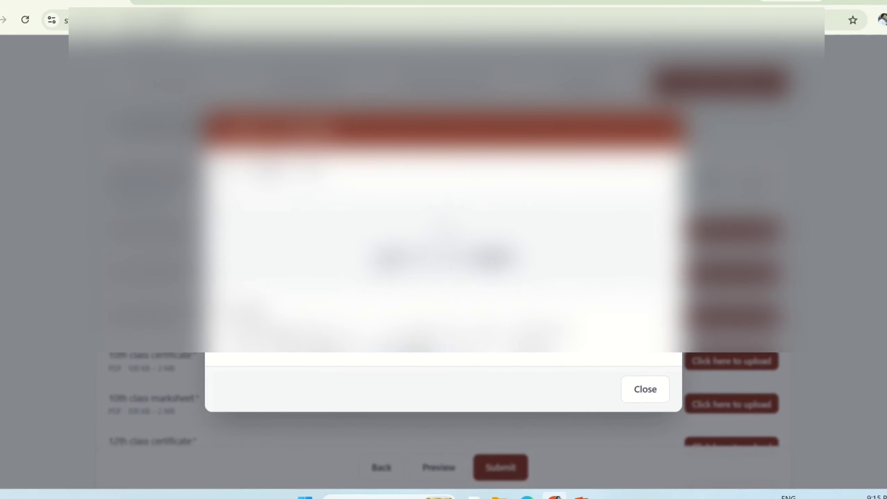
click(384, 266)
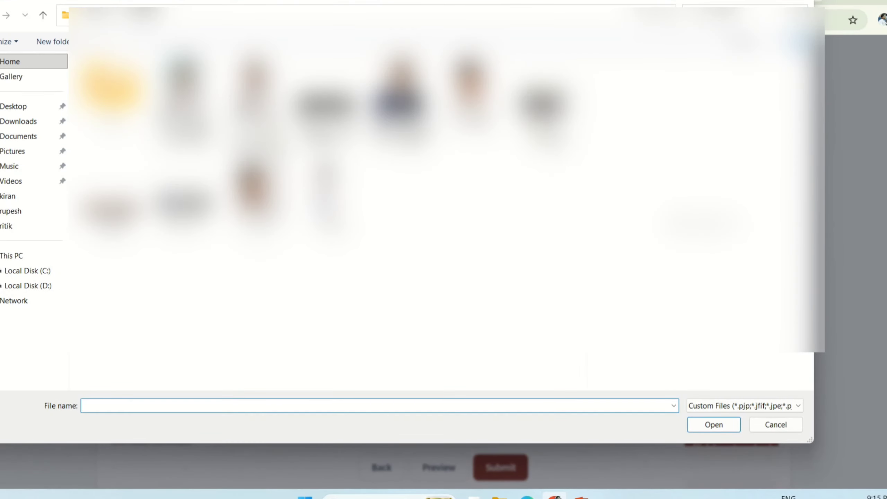
click(111, 190)
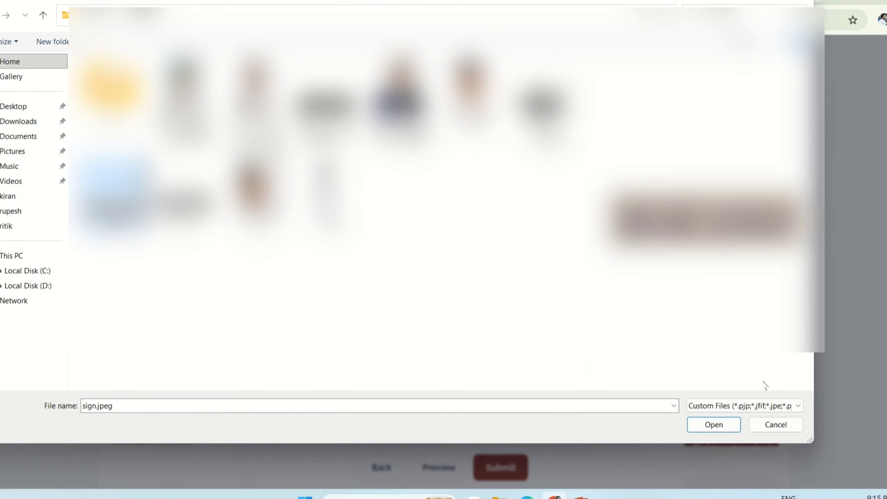
click(712, 425)
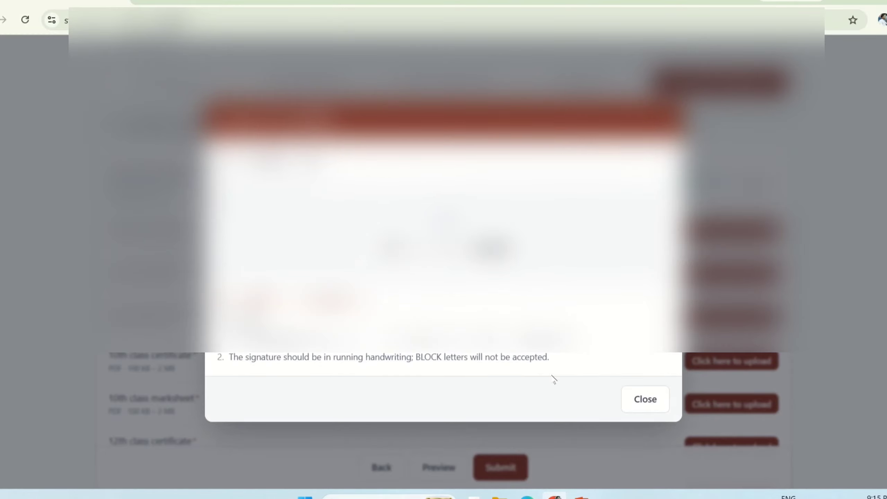
click(642, 403)
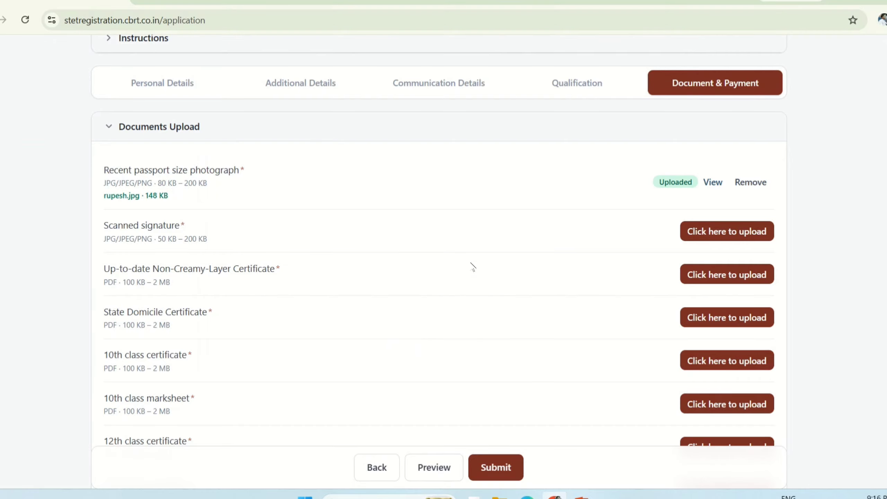
Select Online as the payment mode for the ₹960 applicable fee
scroll(519, 309, down, 2)
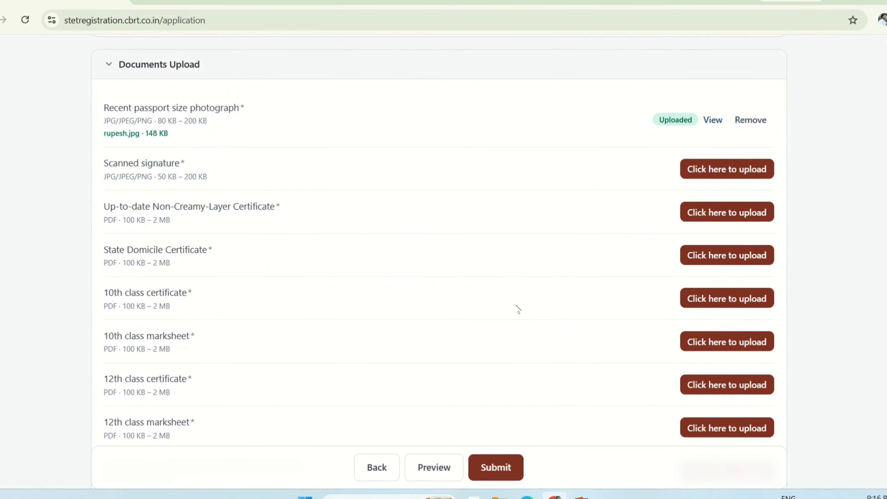
scroll(518, 309, down, 2)
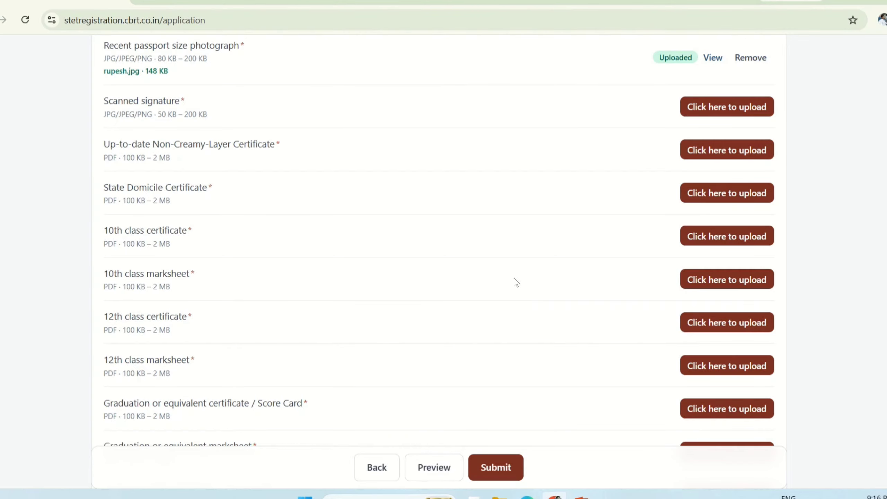
scroll(516, 281, down, 2)
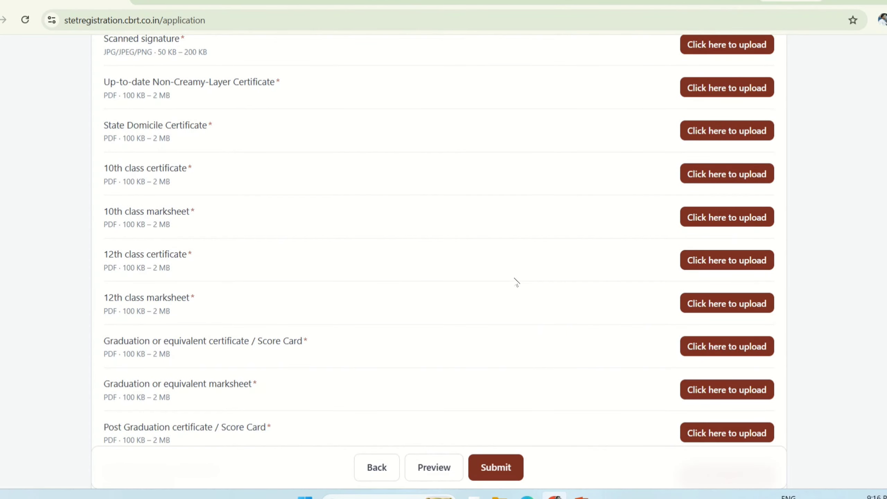
scroll(516, 282, down, 2)
scroll(517, 283, up, 4)
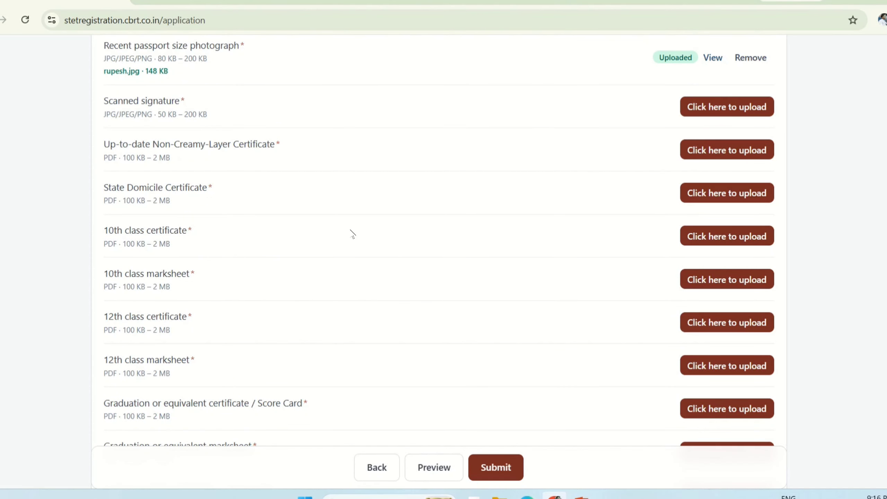
scroll(353, 234, down, 4)
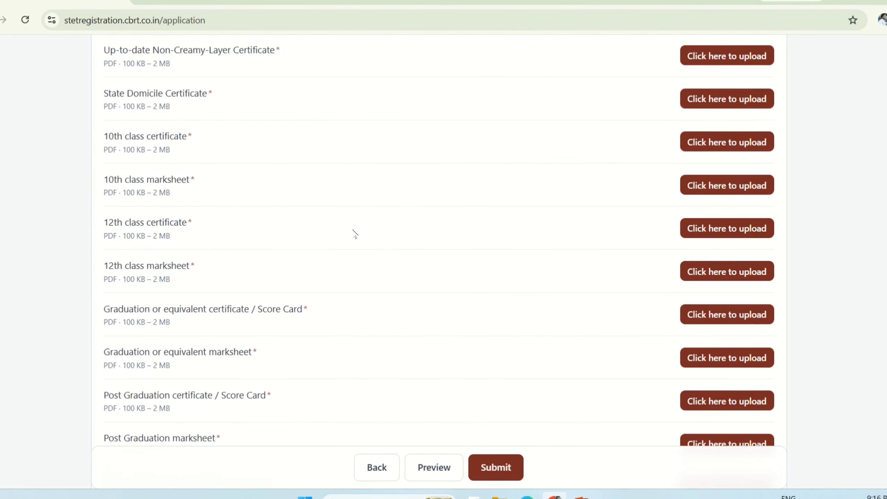
scroll(353, 232, down, 4)
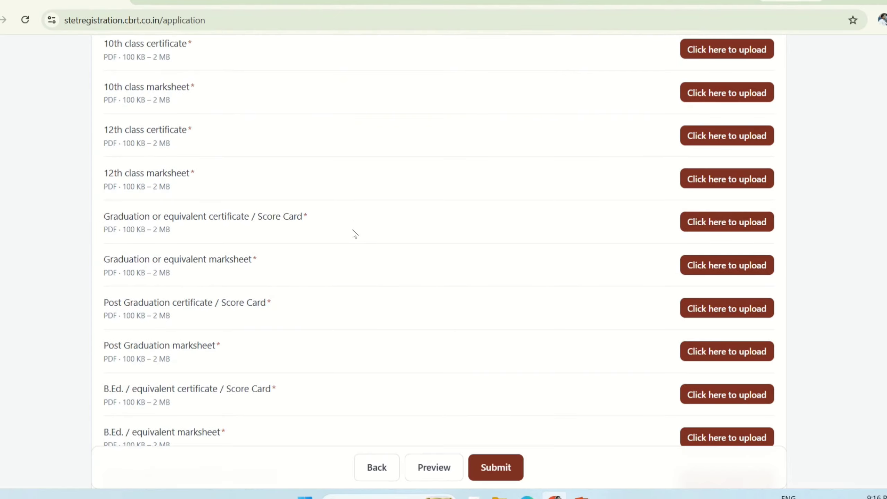
scroll(355, 233, down, 4)
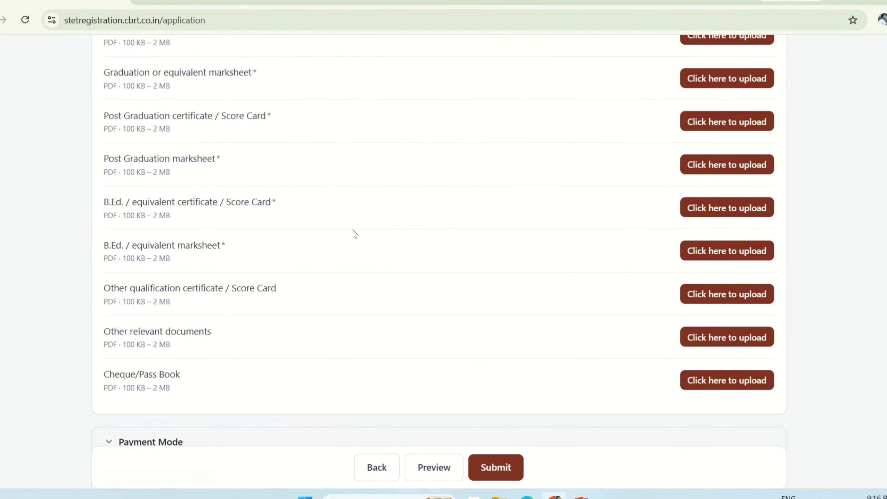
scroll(355, 233, down, 2)
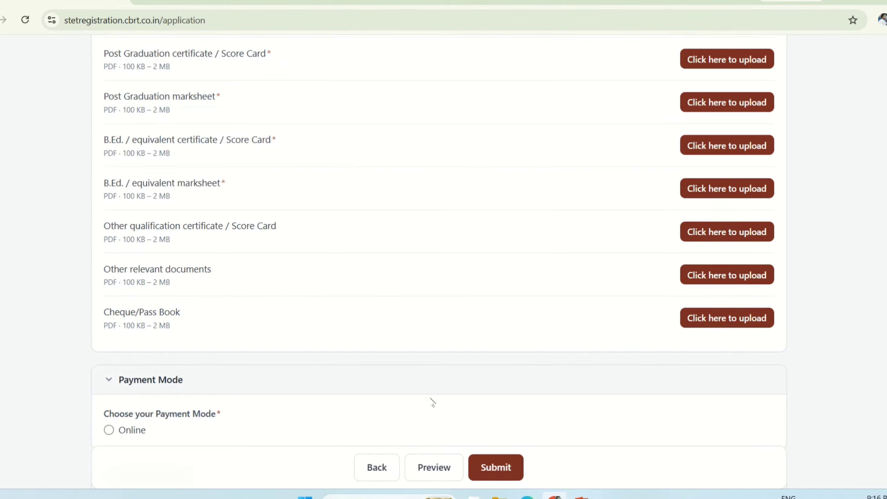
scroll(433, 403, down, 2)
scroll(432, 402, down, 2)
scroll(246, 344, down, 2)
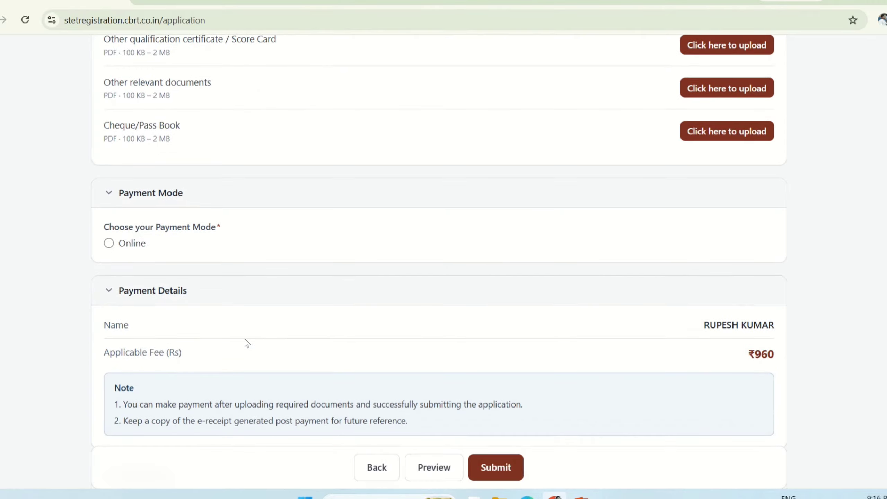
scroll(218, 290, down, 2)
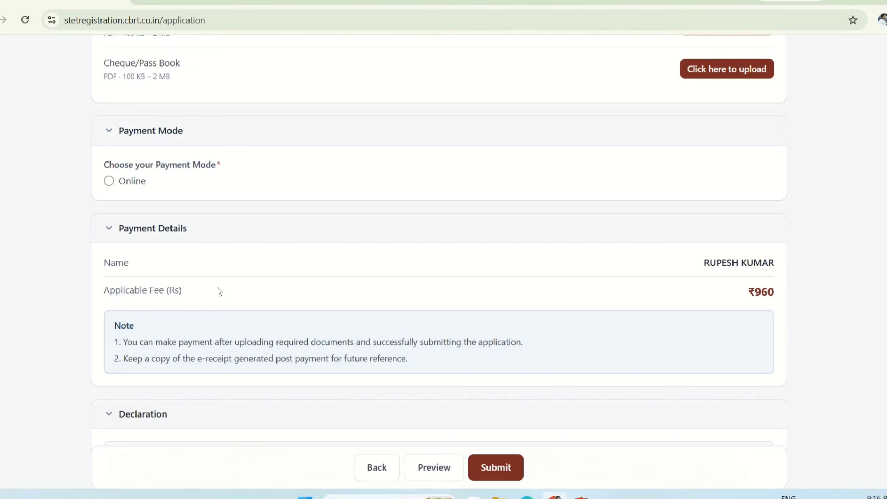
click(109, 183)
Agree to the declaration, enter the captcha, and submit the application with final confirmation
click(581, 497)
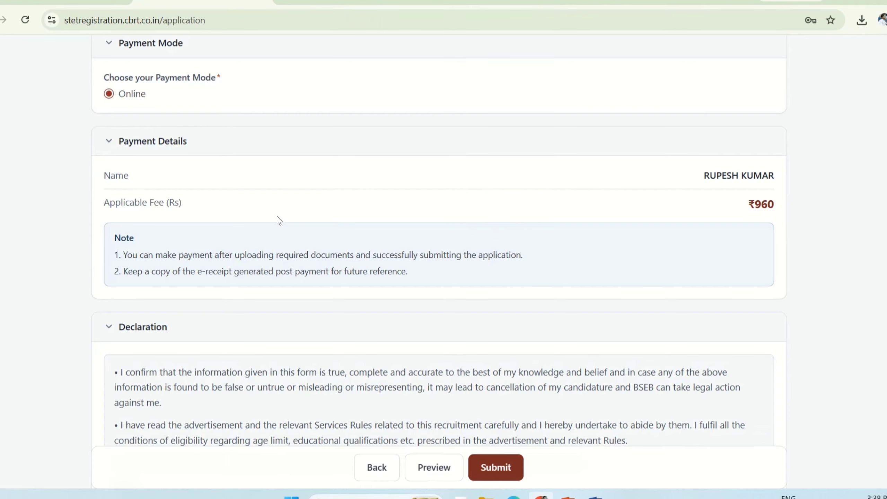
scroll(279, 219, down, 8)
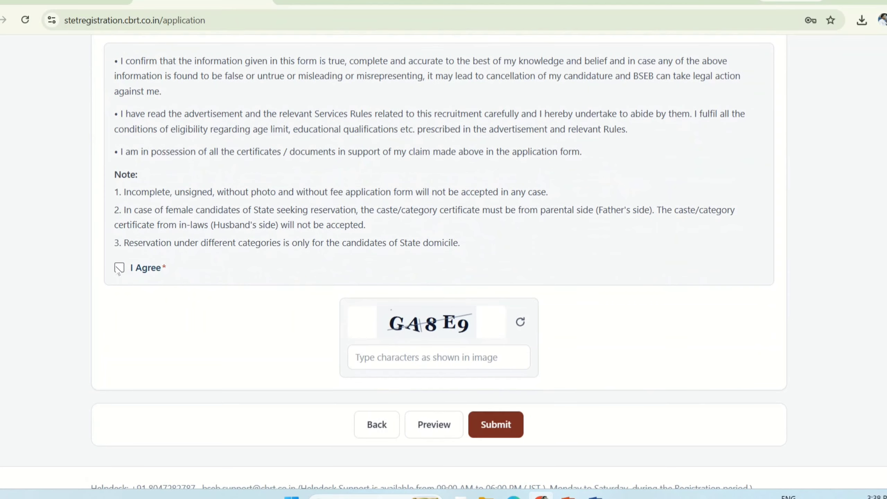
click(119, 268)
scroll(362, 236, down, 2)
click(387, 309)
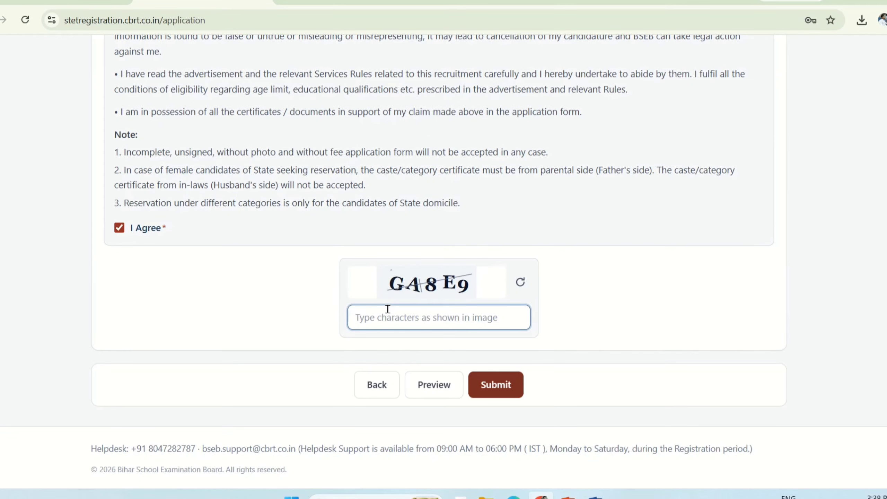
text(GA)
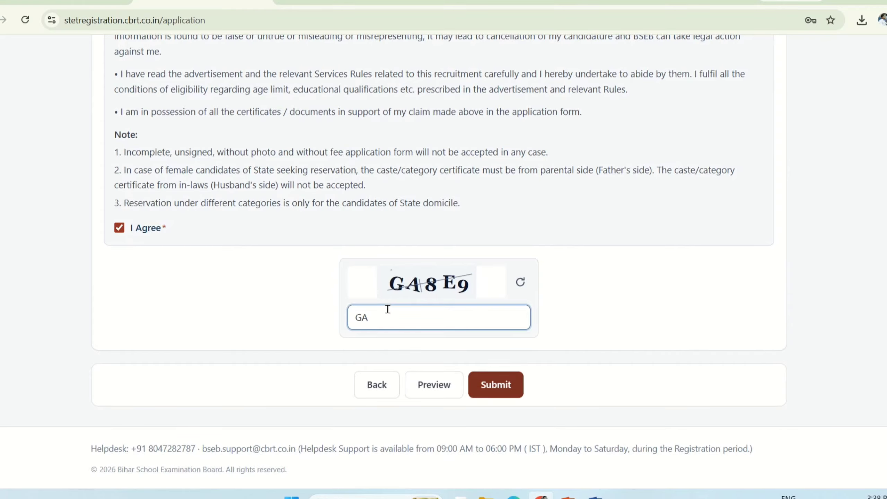
text(8E9)
click(497, 382)
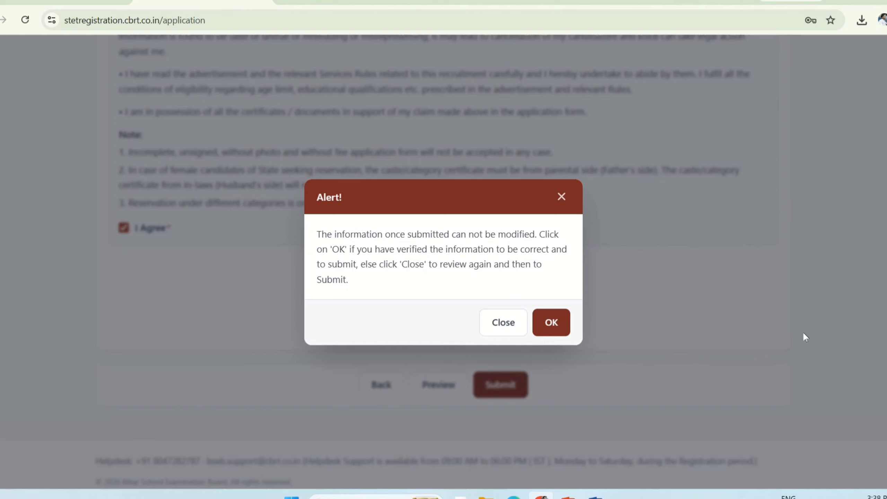
click(553, 323)
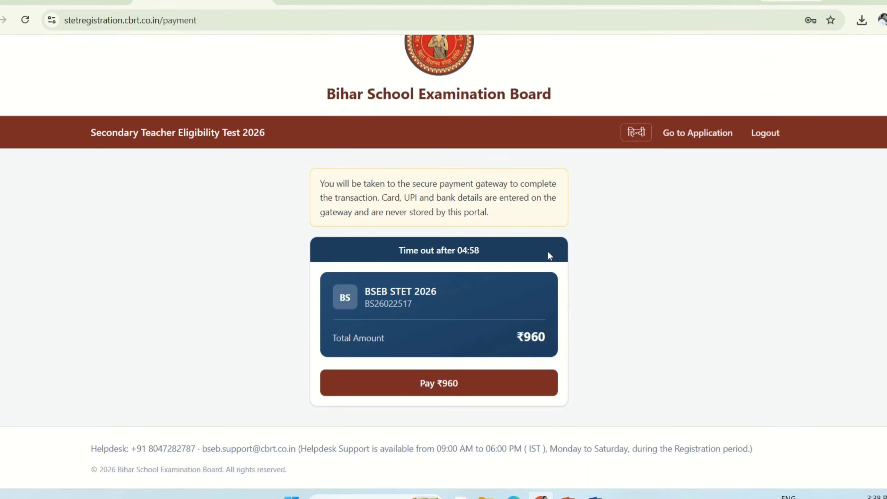
Pay the ₹960 fee through PayYantra by UPI using the QR code
click(498, 384)
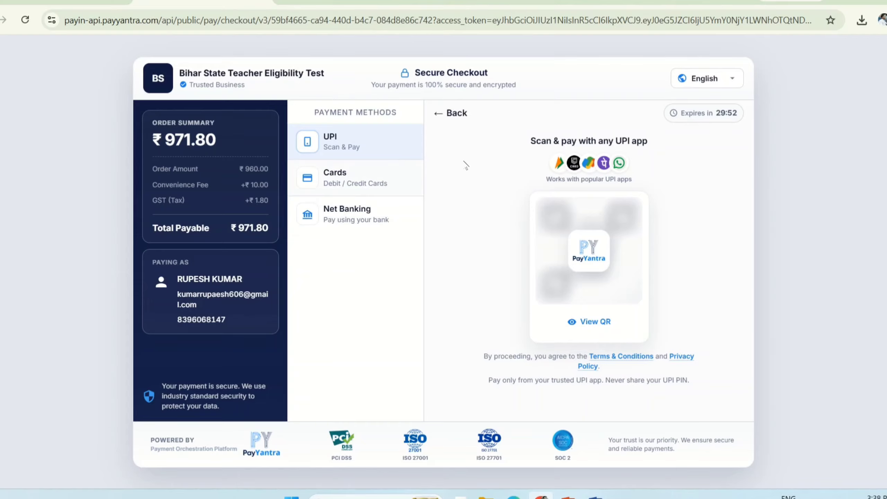
click(602, 327)
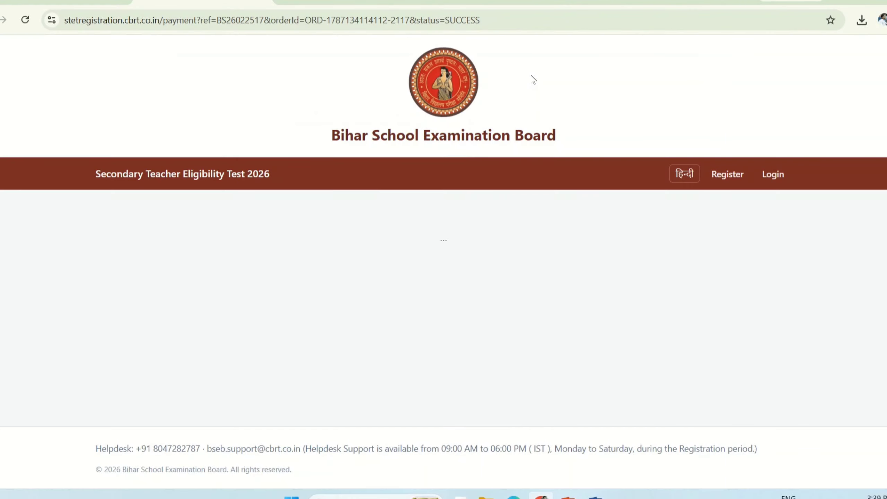
Open the submitted STET 2026 application, review it, and save a copy
scroll(533, 287, down, 3)
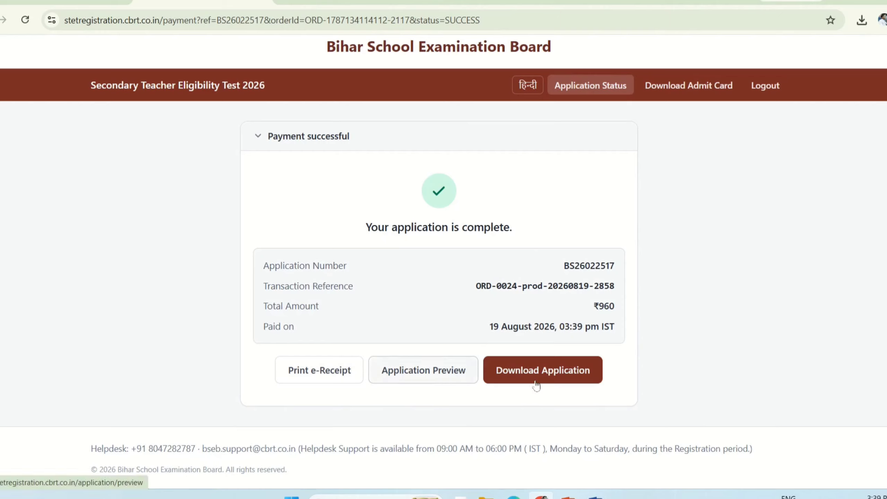
click(543, 370)
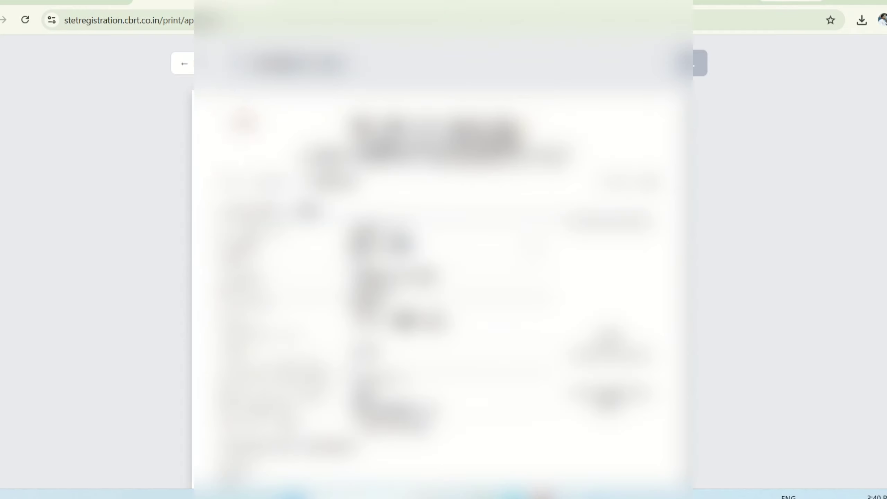
scroll(436, 262, down, 10)
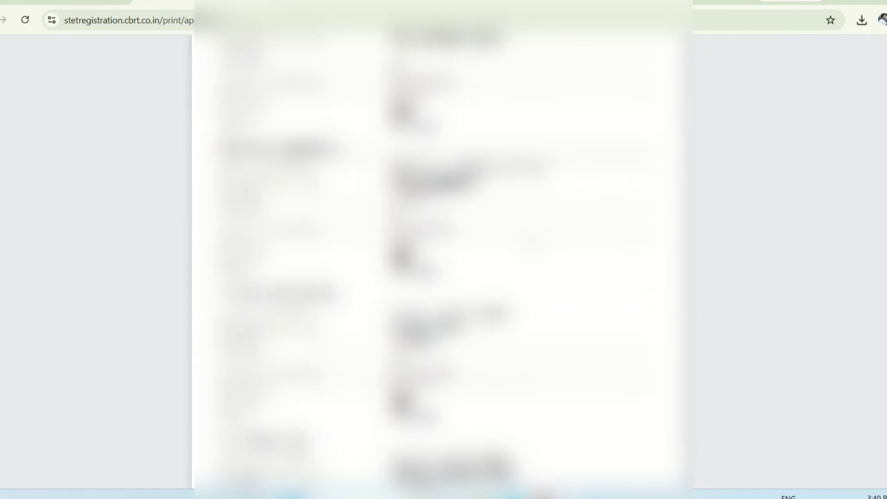
scroll(436, 262, down, 9)
scroll(436, 262, up, 14)
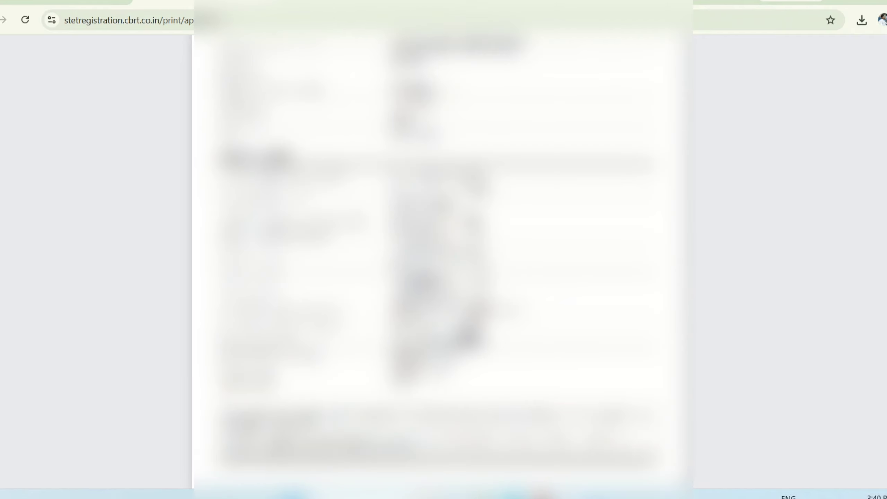
scroll(436, 262, up, 10)
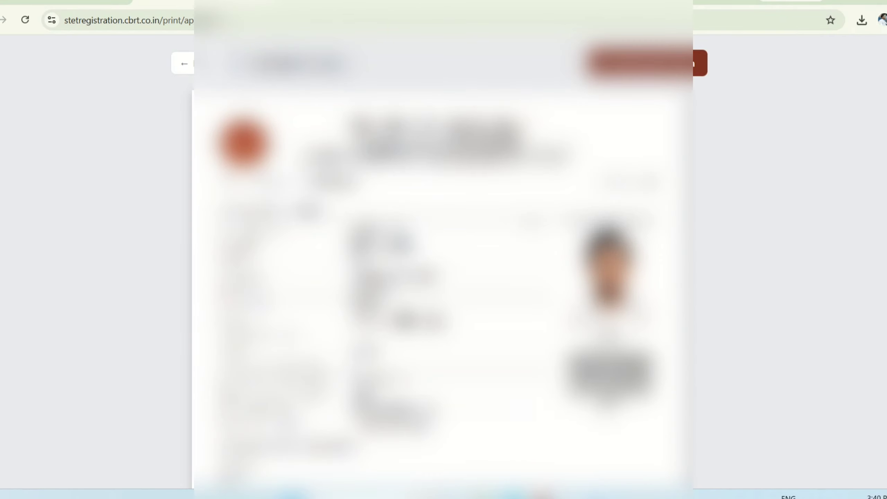
click(639, 67)
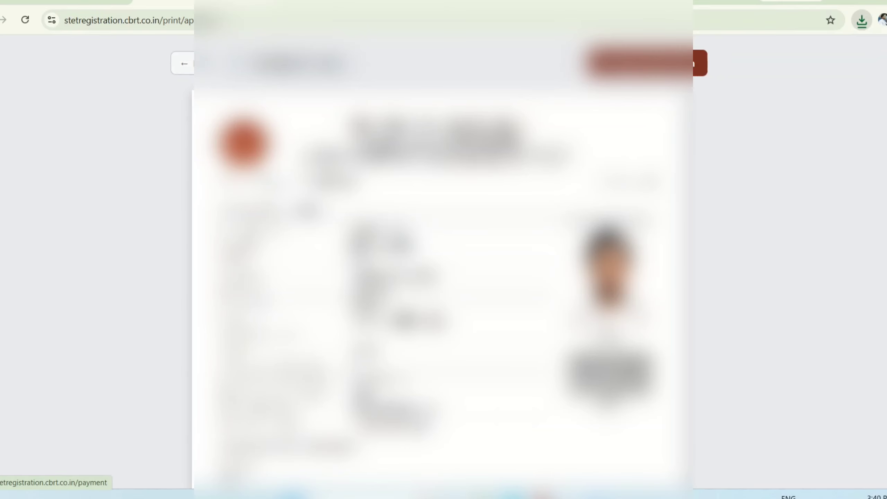
Check the admit card from the success page, which reports it is not yet released
click(208, 64)
scroll(455, 230, down, 3)
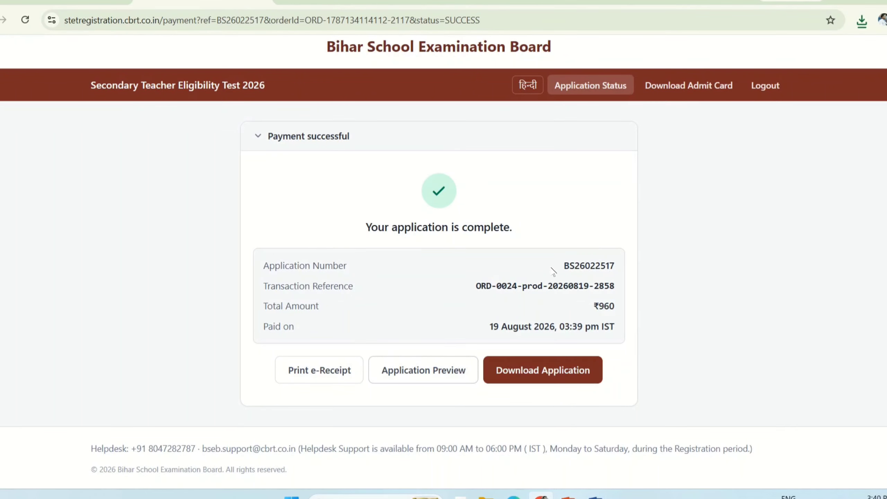
click(688, 89)
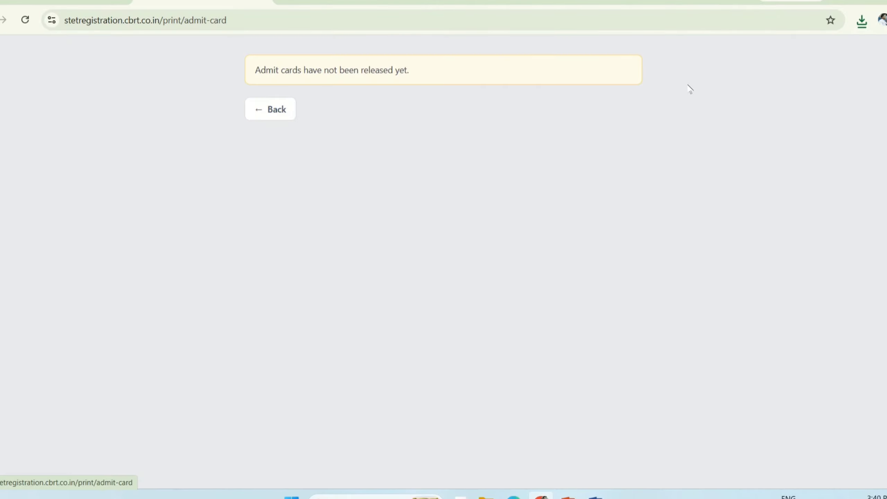
click(281, 113)
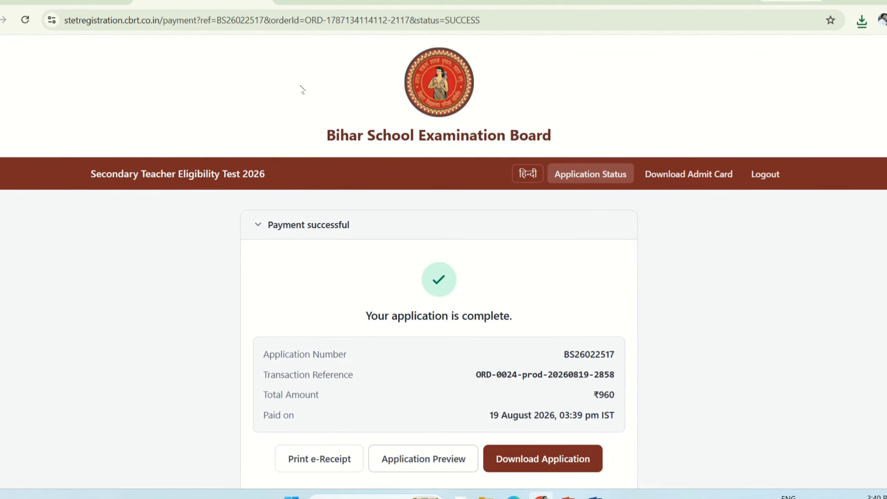